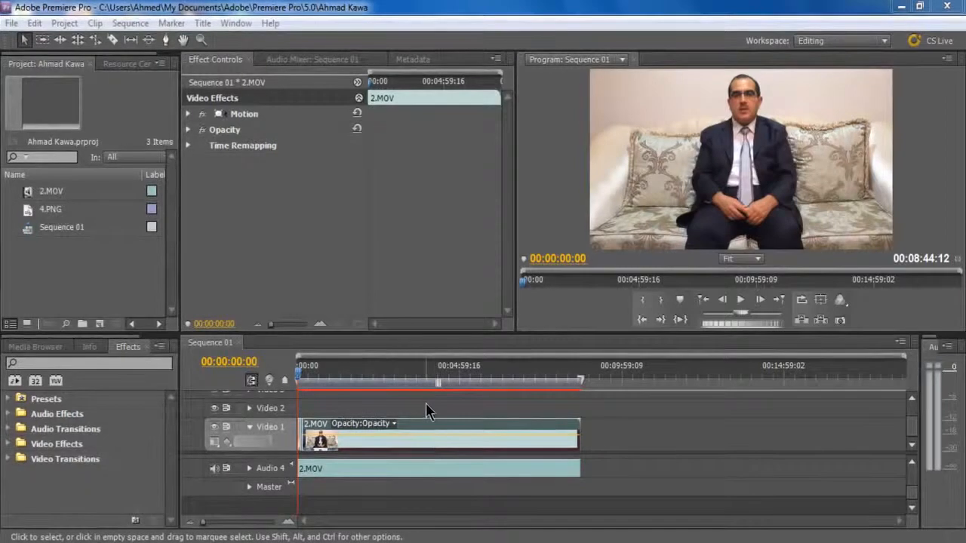
click(436, 437)
click(454, 412)
click(473, 429)
drag(298, 370, 294, 396)
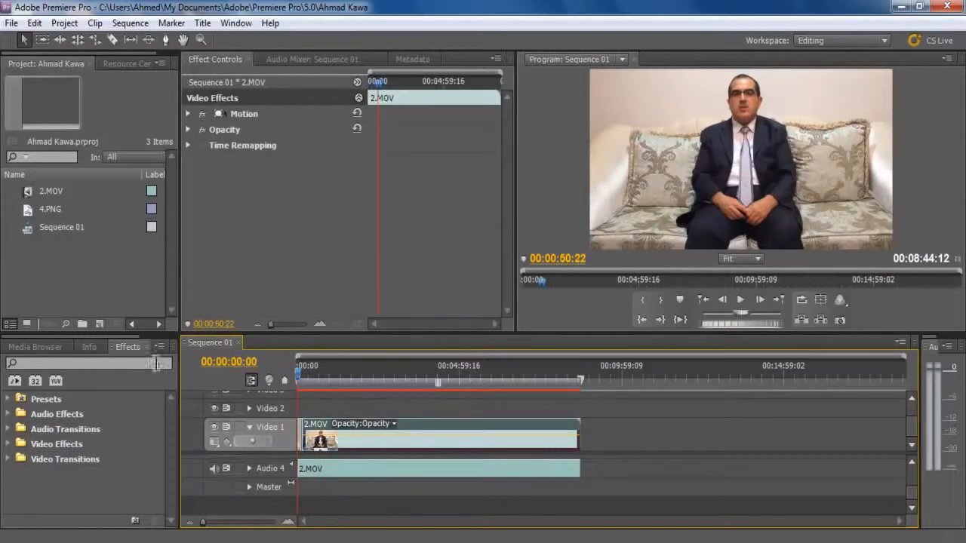
click(97, 265)
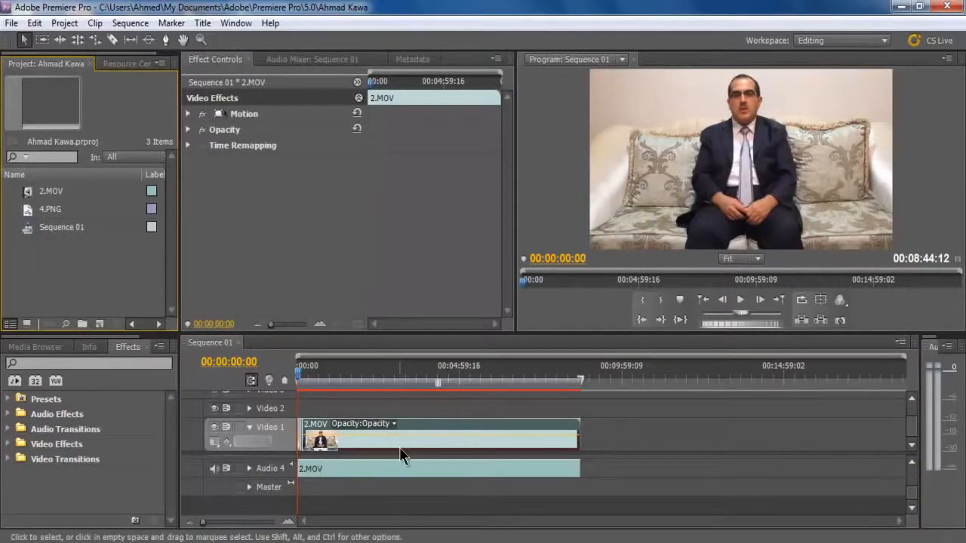
click(403, 408)
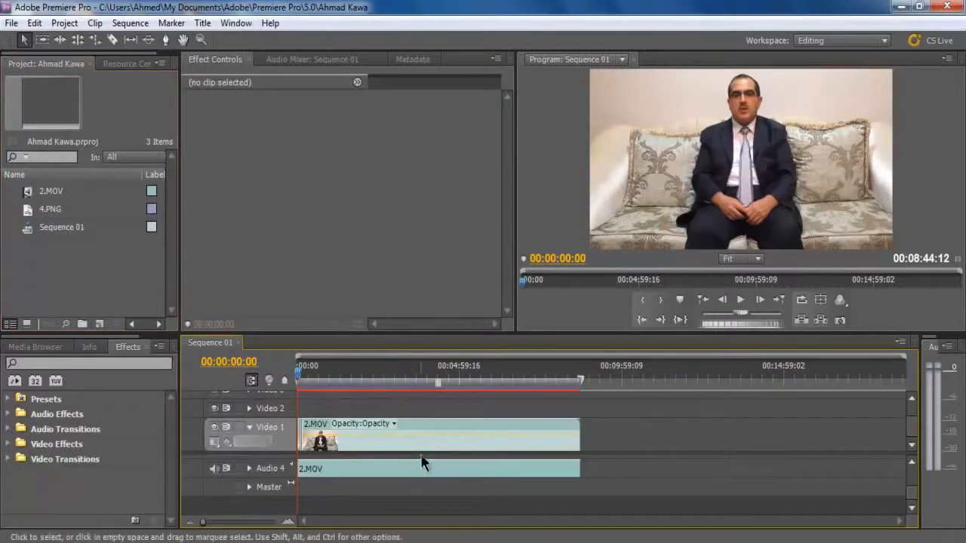
click(367, 437)
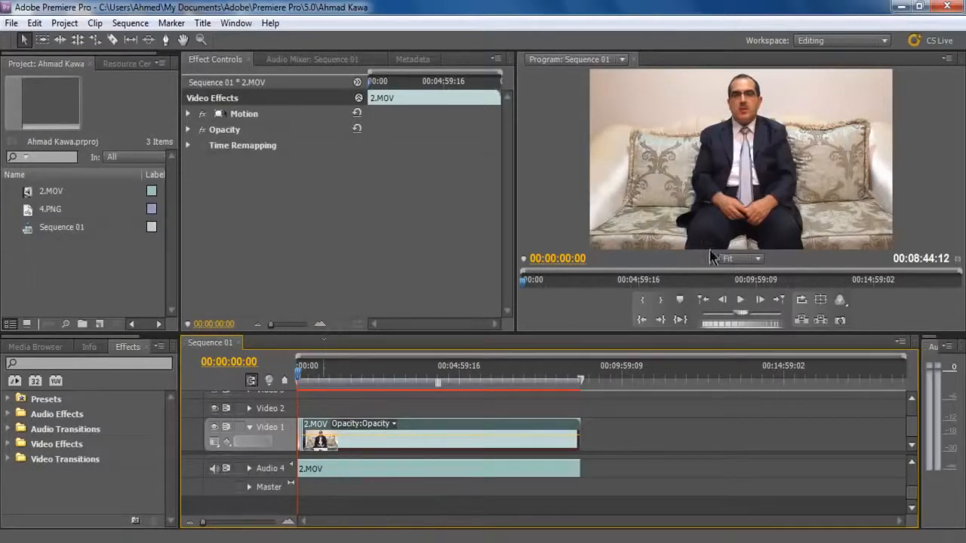
Examine the Motion properties of the selected 2.MOV clip on Video 1.
click(189, 114)
click(189, 114)
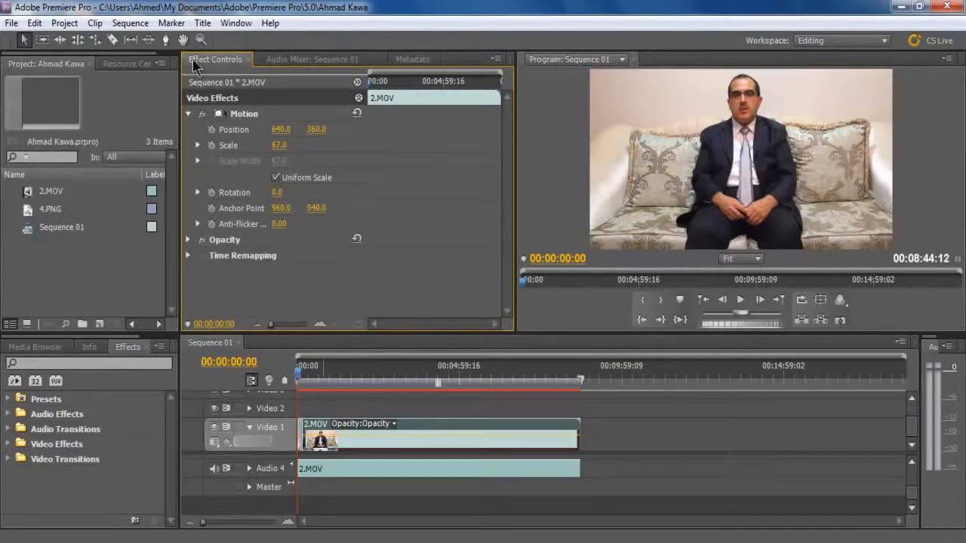
click(188, 114)
click(309, 58)
click(230, 60)
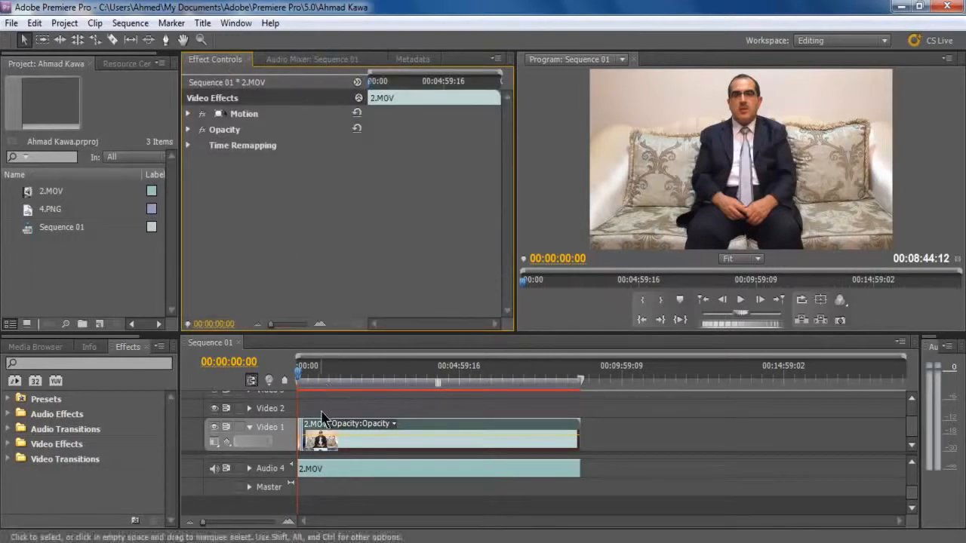
Select the first 2.MOV clip on Video 1 and view its Motion properties.
click(353, 426)
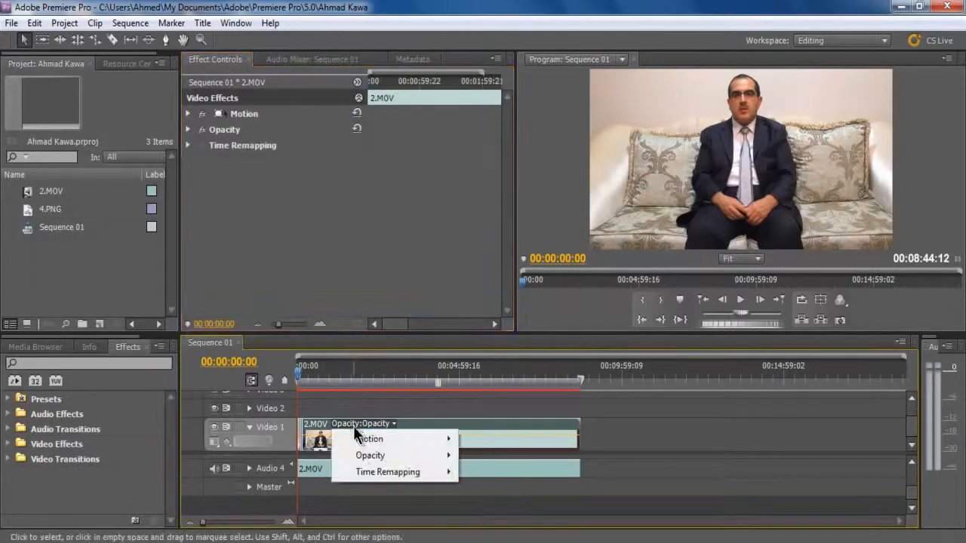
click(324, 408)
key(equal)
key(equal)
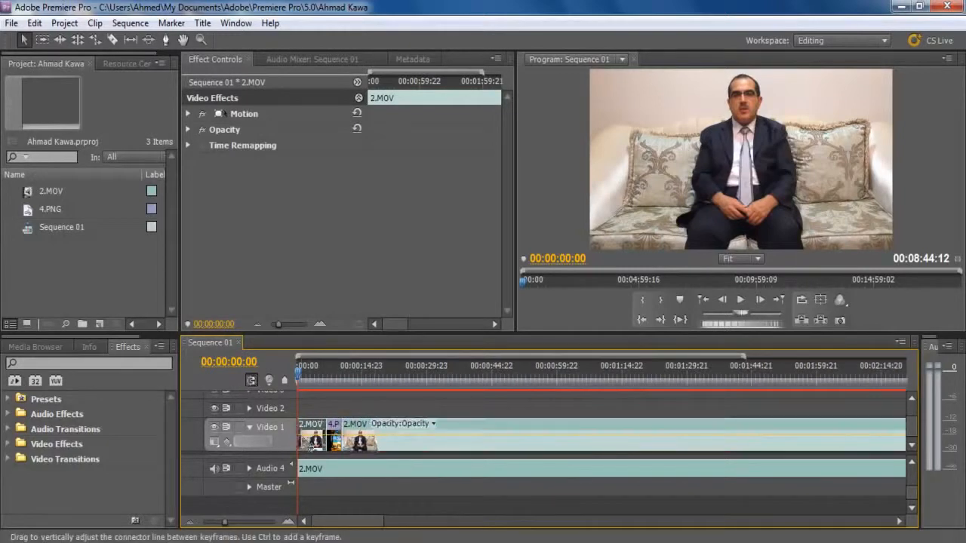
click(311, 445)
click(377, 413)
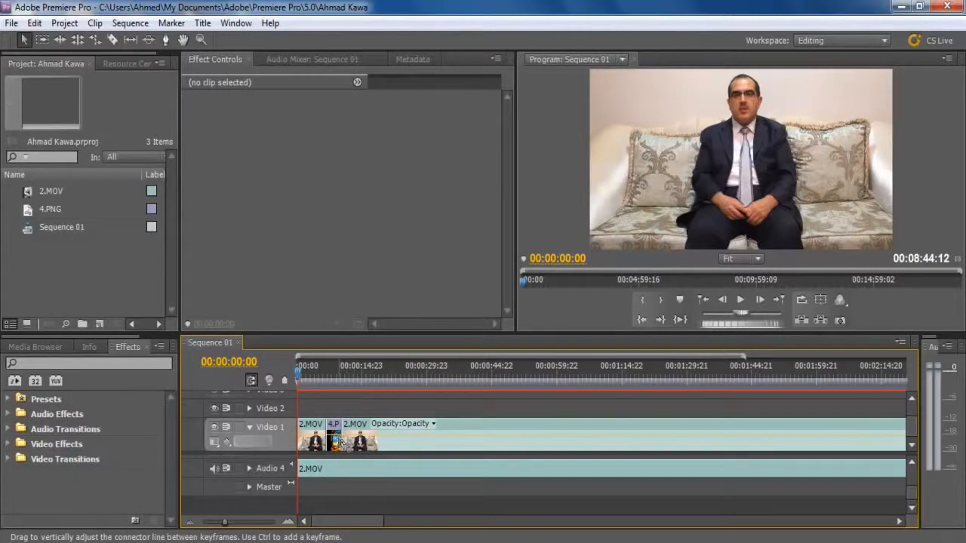
click(311, 445)
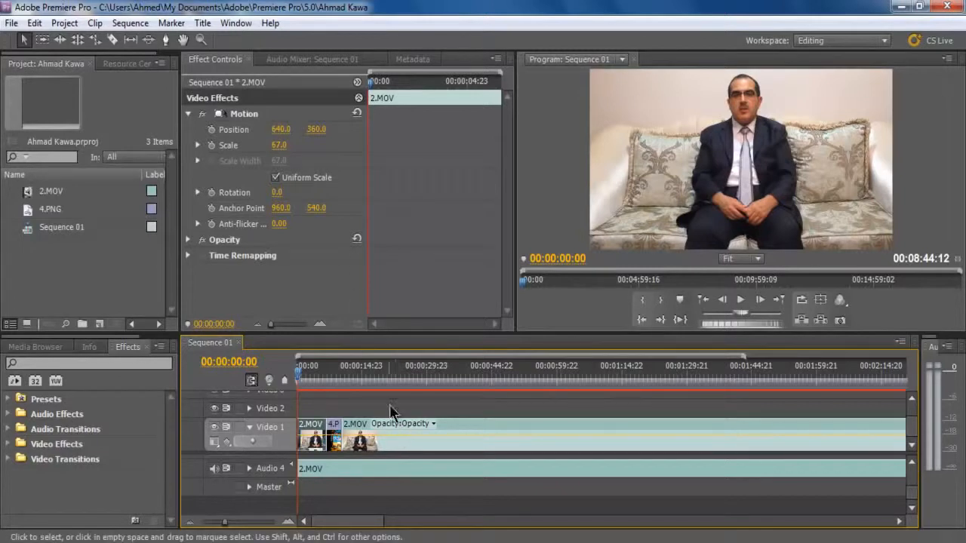
Import 3.PNG into the project from the third subfolder of the chon u chi folder on Local Disk (E:).
click(89, 267)
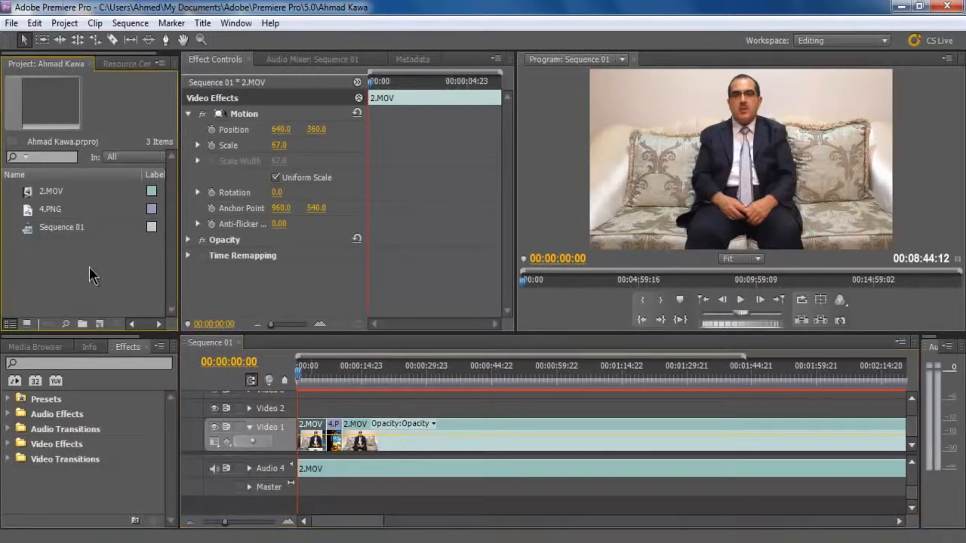
double_click(90, 267)
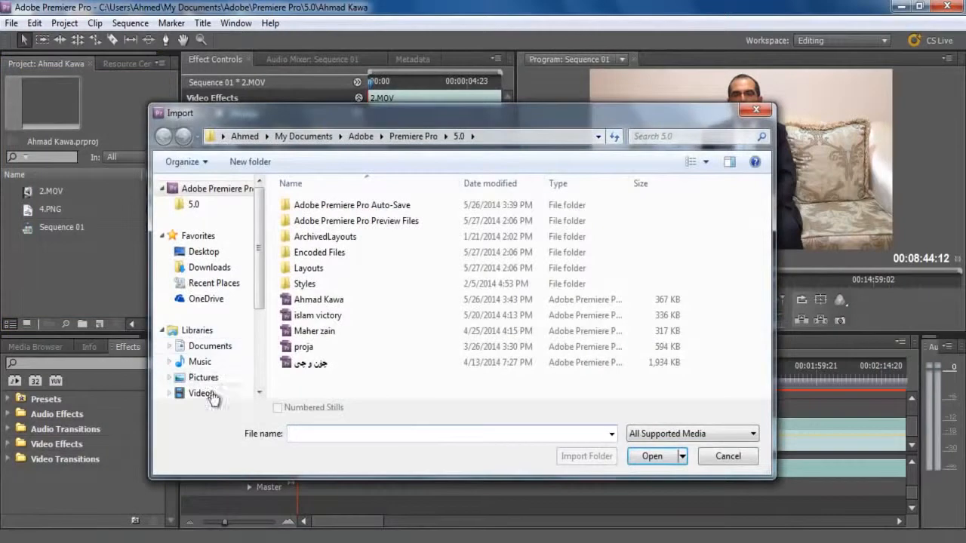
click(216, 251)
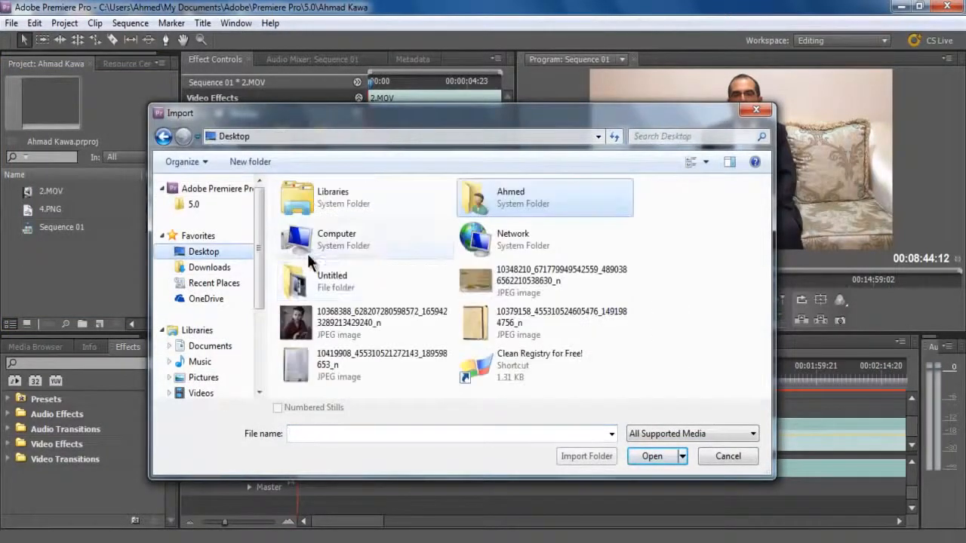
double_click(398, 249)
double_click(398, 277)
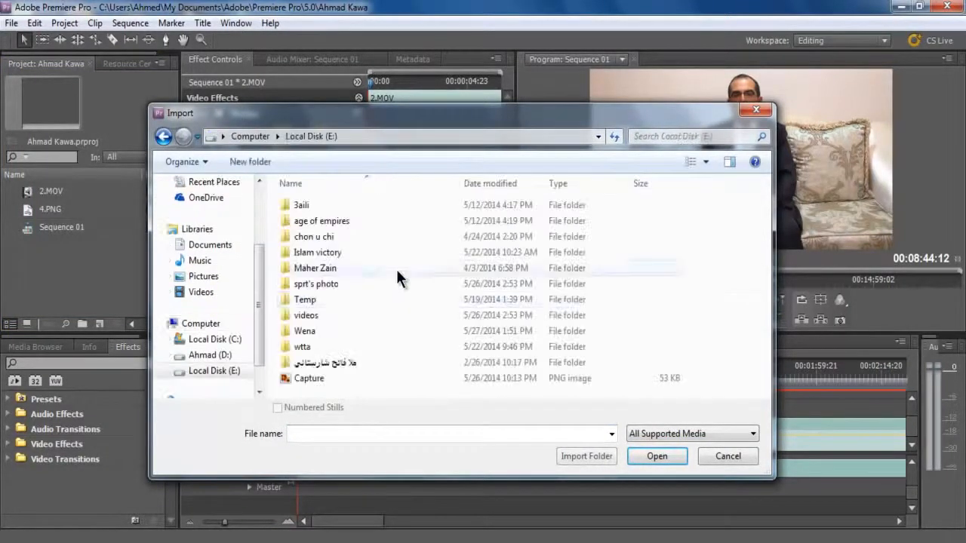
double_click(344, 234)
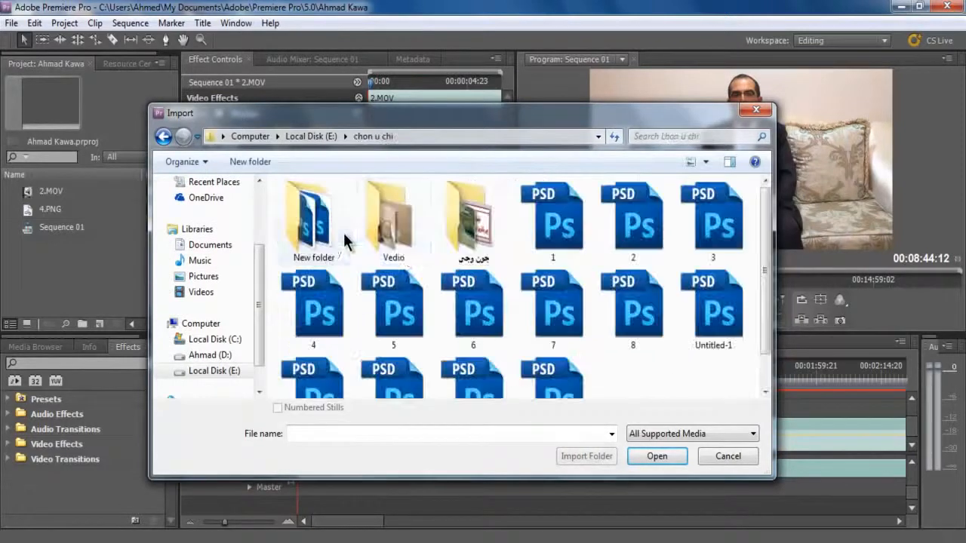
double_click(398, 231)
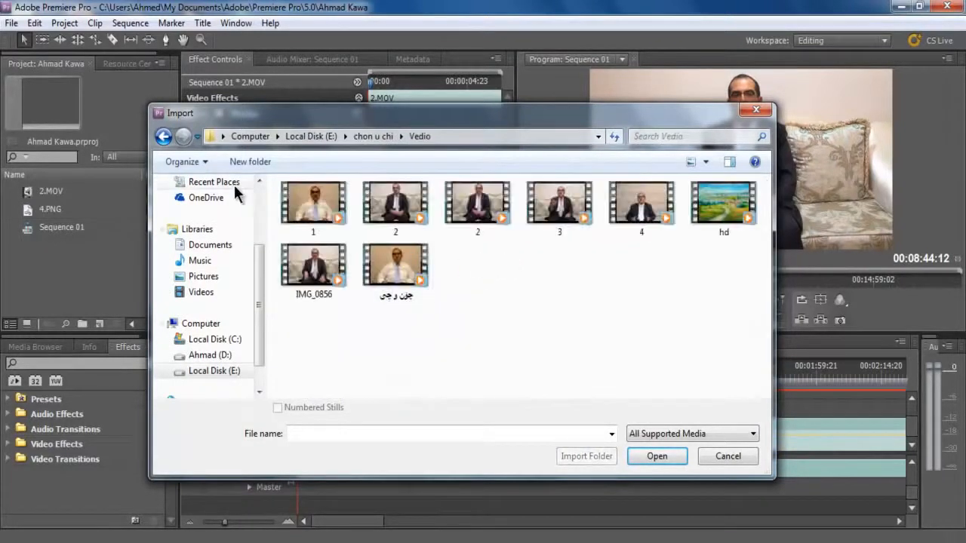
click(163, 136)
double_click(465, 211)
double_click(471, 225)
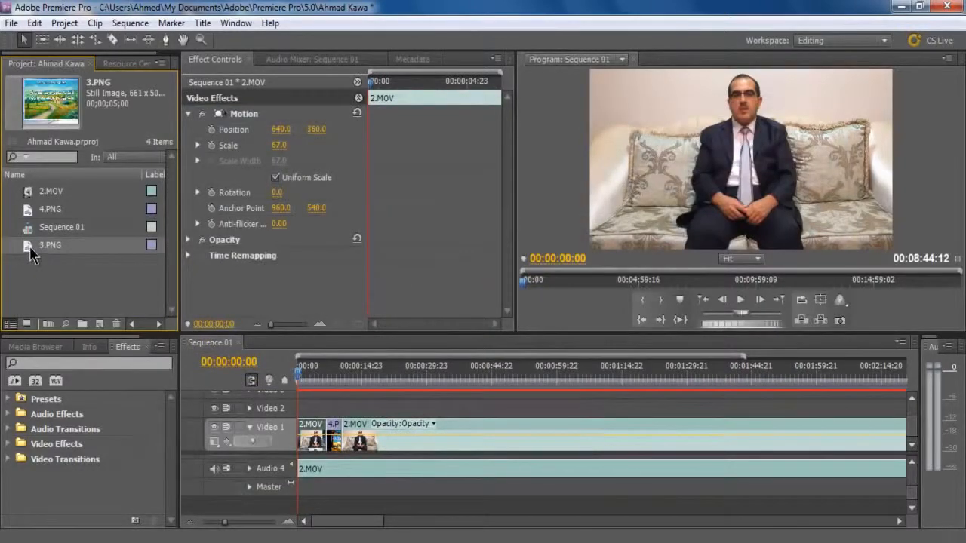
Place 3.PNG on Video 2 above the second 2.MOV clip, starting at about 00:00:12:17.
drag(29, 245, 353, 414)
drag(299, 376, 357, 388)
click(355, 408)
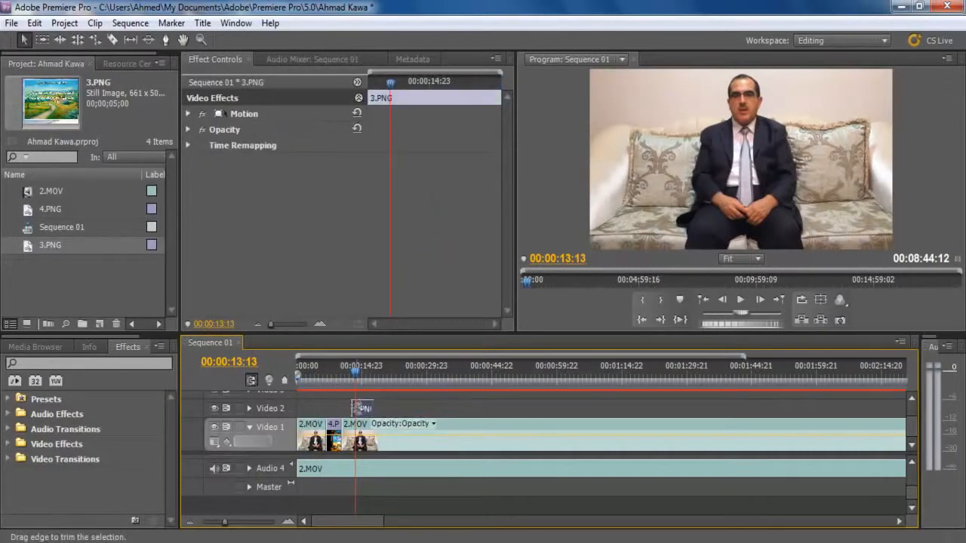
click(352, 377)
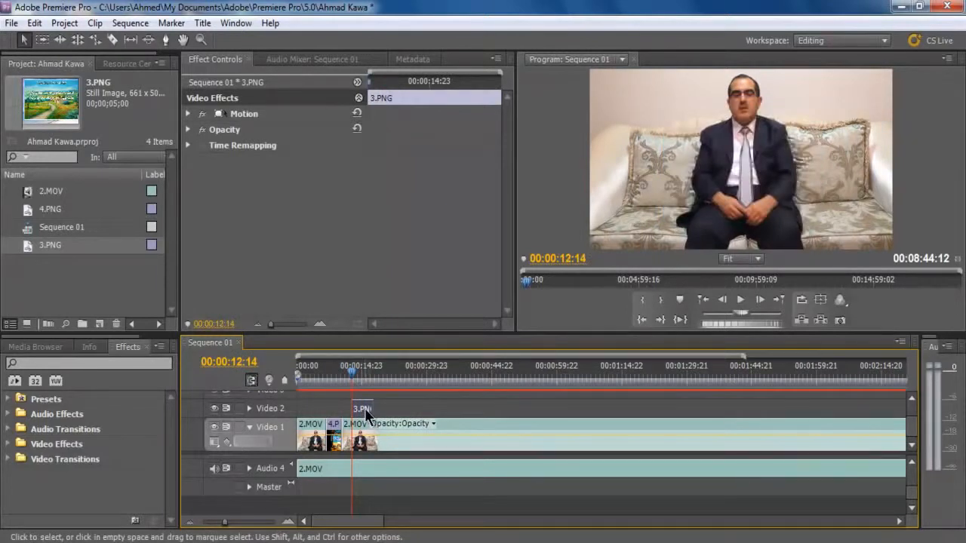
Preview the 3.PNG clip's source image and examine the Motion properties of the 2.MOV clip beneath it.
double_click(365, 409)
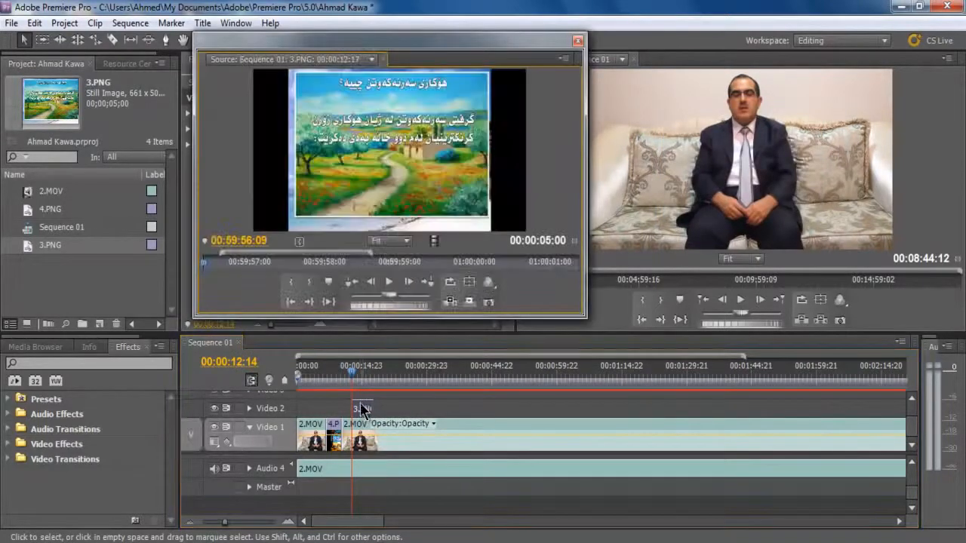
click(365, 409)
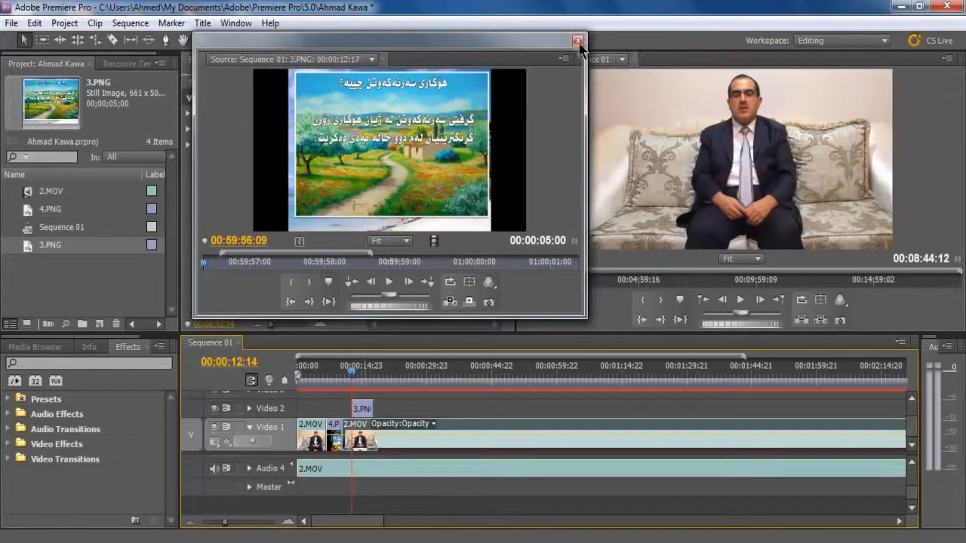
click(577, 42)
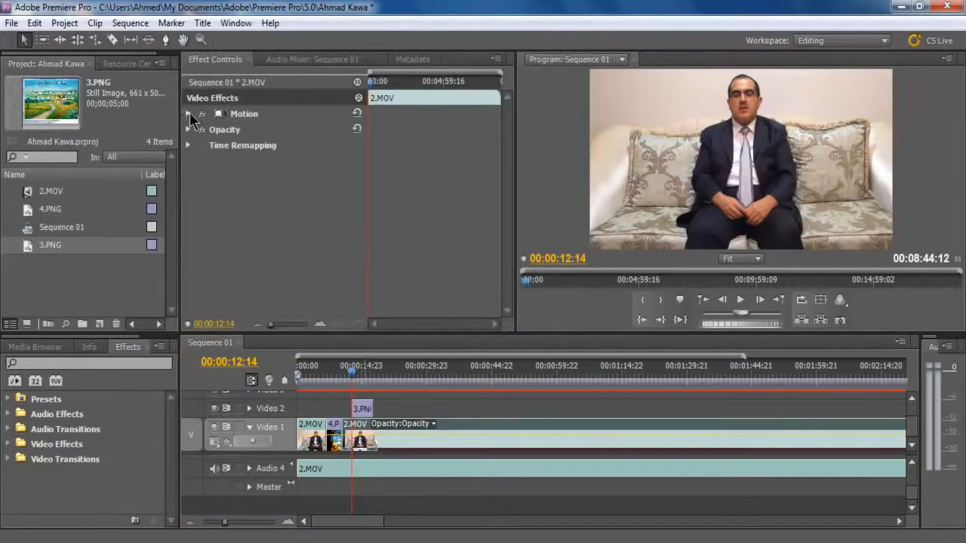
click(188, 114)
click(188, 114)
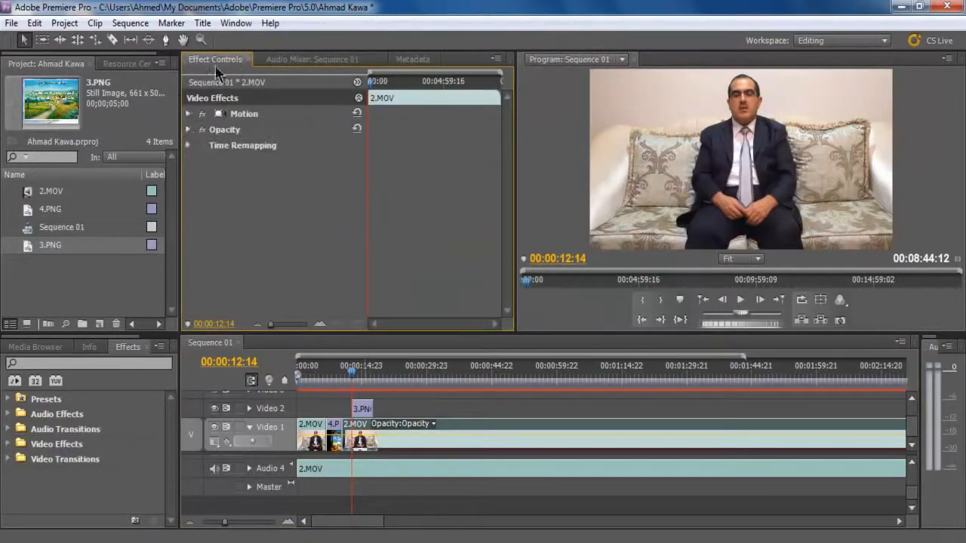
click(188, 114)
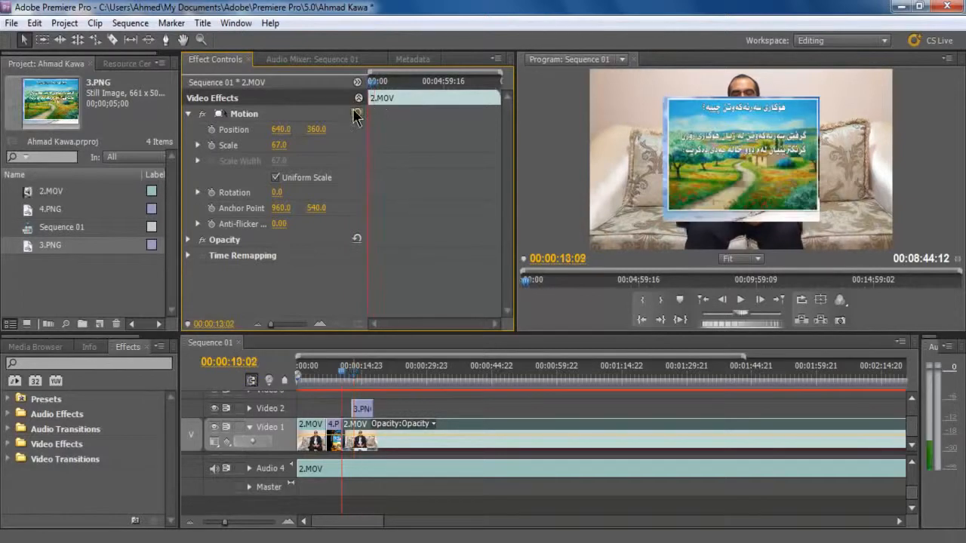
Set the 3.PNG clip's position to 664, 376 and its scale to 68.
key(Page_Up)
click(360, 408)
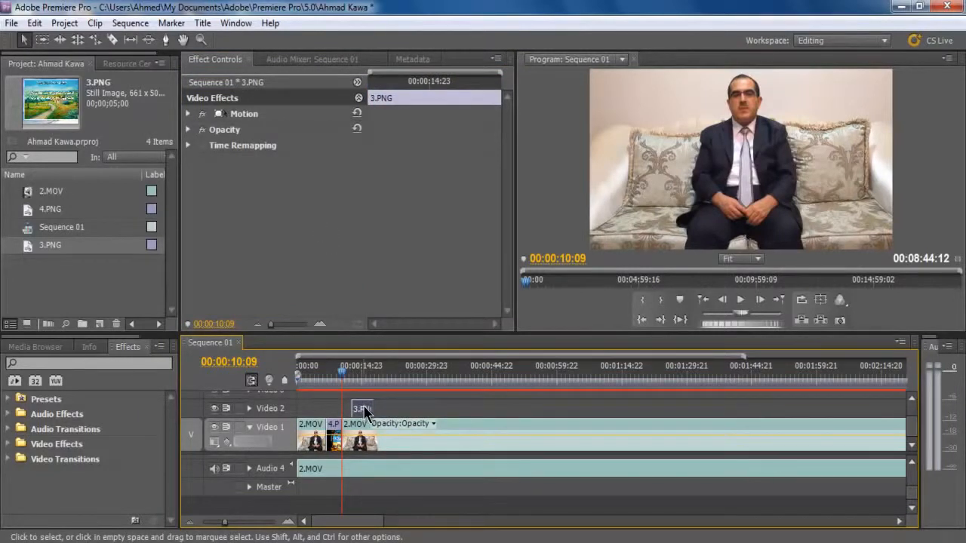
drag(342, 374, 351, 382)
click(188, 113)
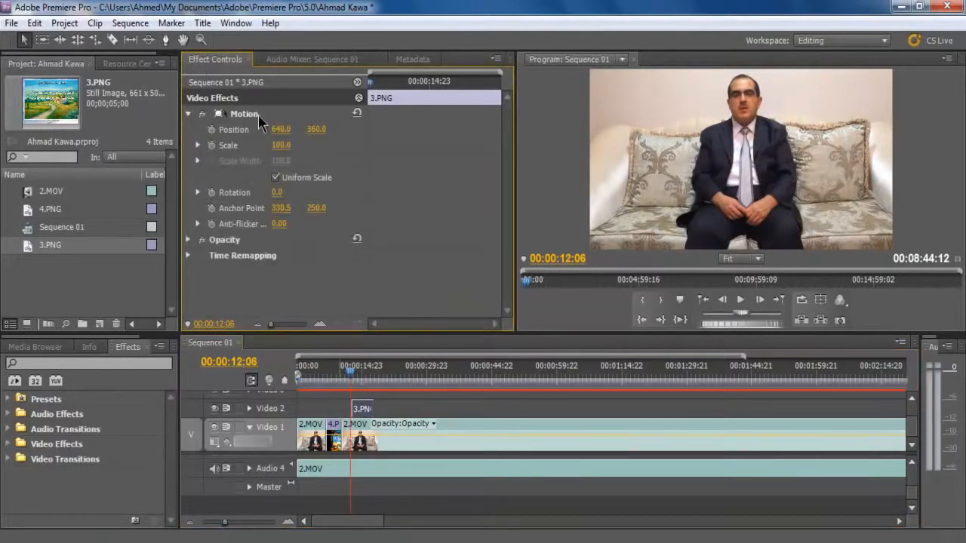
click(369, 88)
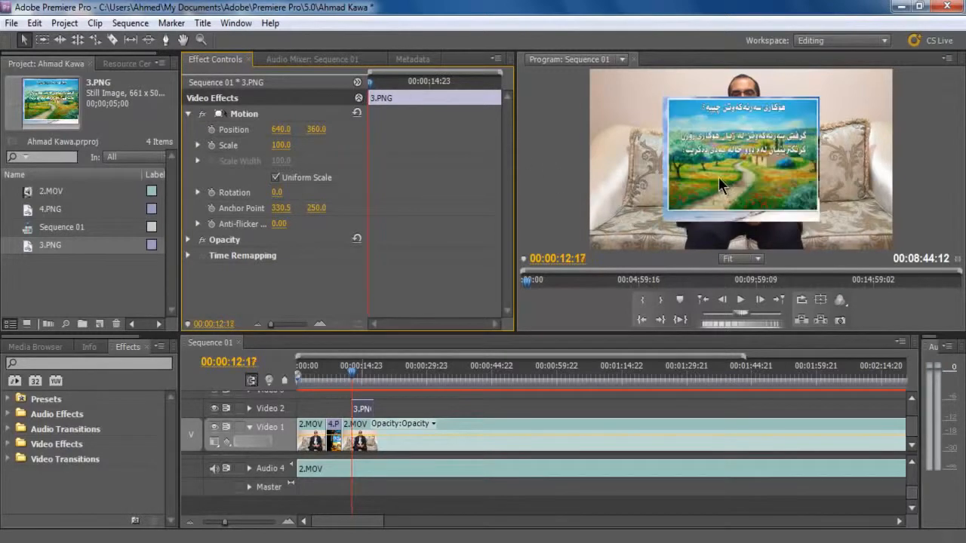
mouse_move(280, 150)
mouse_down()
mouse_move(291, 155)
mouse_move(280, 155)
mouse_up()
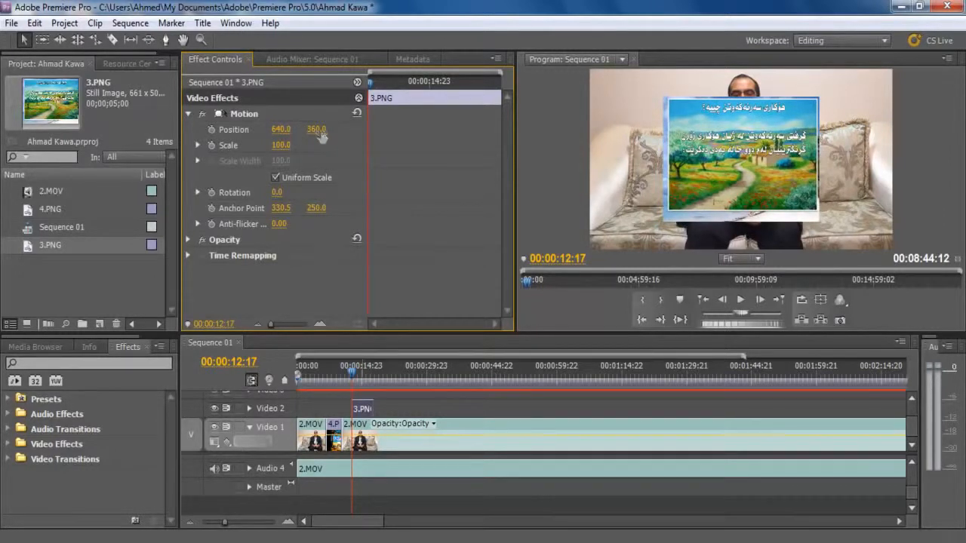
drag(317, 136, 282, 147)
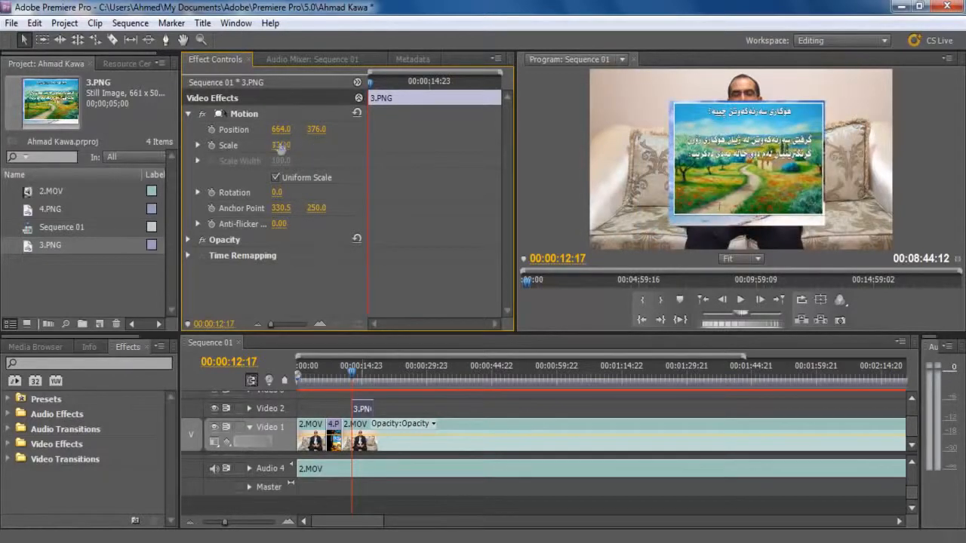
drag(278, 148, 207, 181)
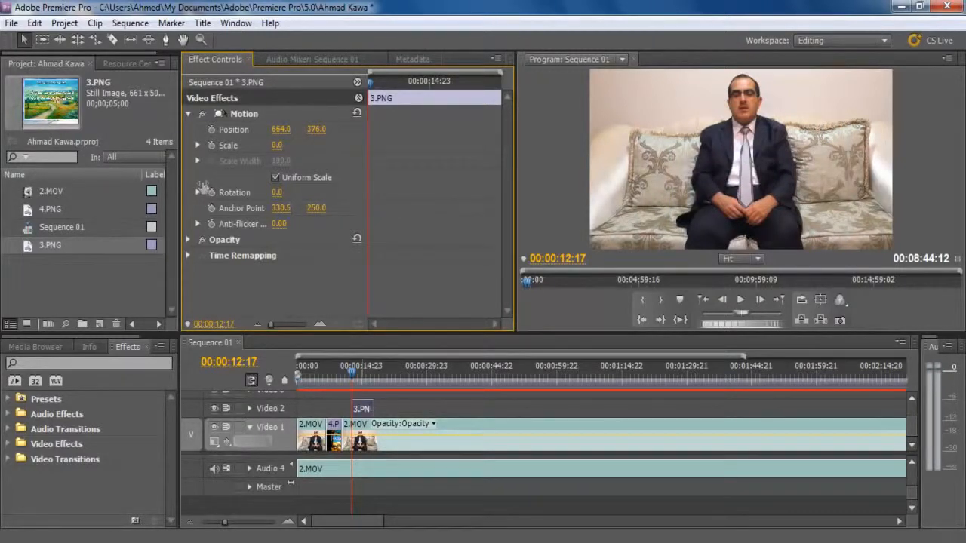
drag(202, 186, 240, 153)
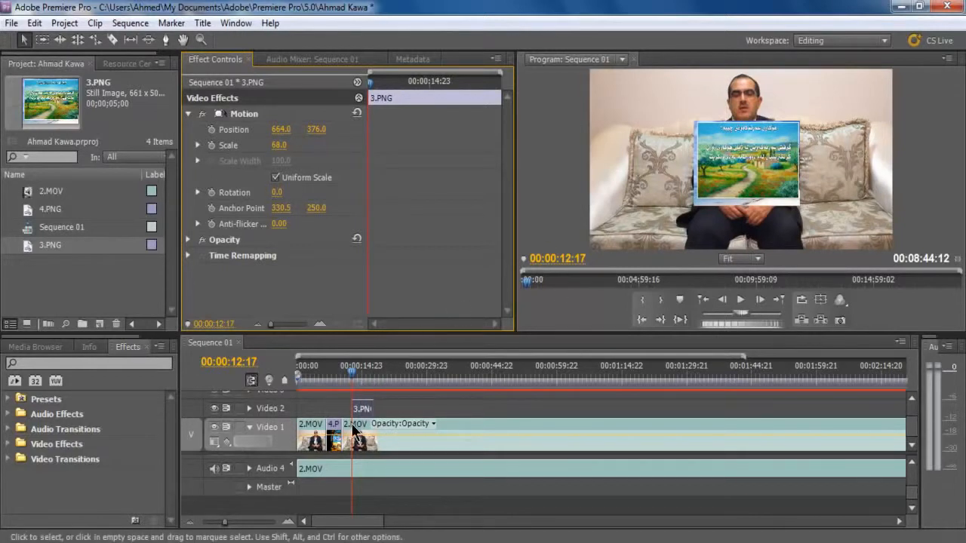
Split the 2.MOV clip on Video 1 at both ends of the 3.PNG clip and delete the section between the cuts.
drag(352, 373, 352, 408)
key(c)
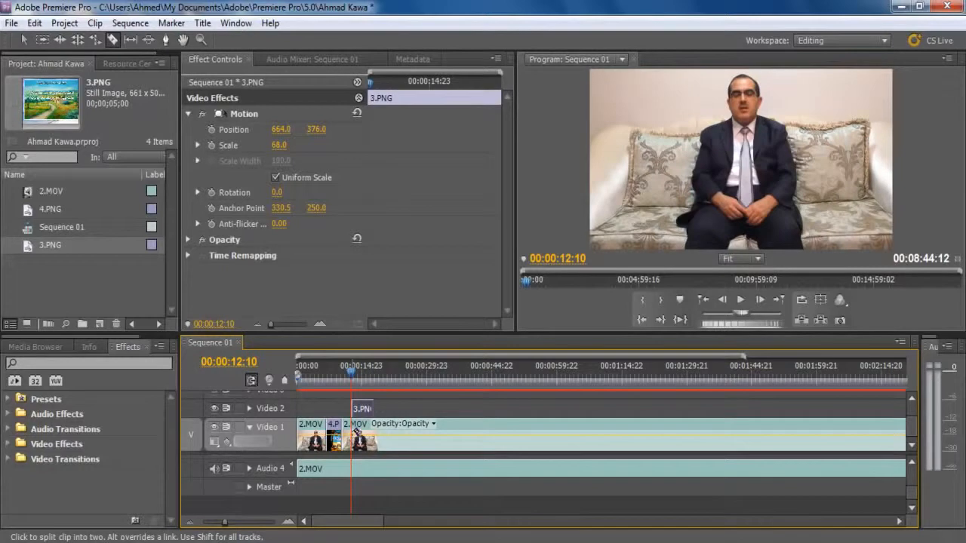
click(353, 431)
drag(350, 376, 378, 390)
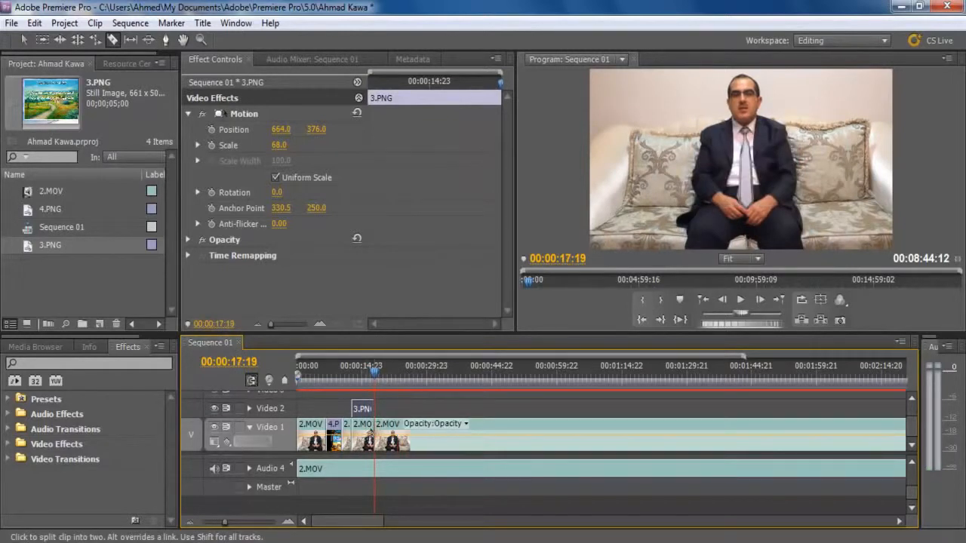
key(v)
click(364, 434)
key(Delete)
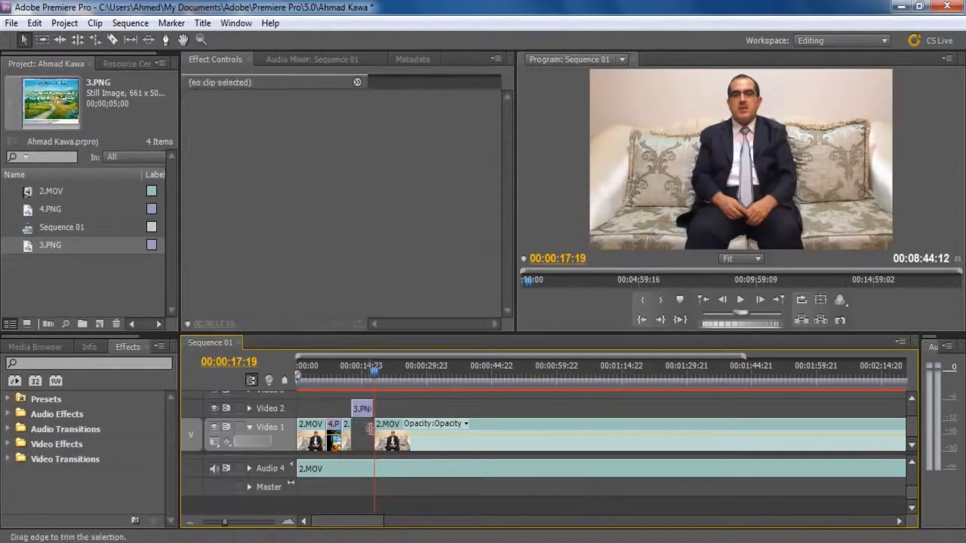
Move 3.PNG down into the gap on Video 1 and set its scale to 0 at 00:00:13:05.
drag(367, 410, 367, 435)
drag(375, 379, 356, 412)
drag(276, 145, 225, 189)
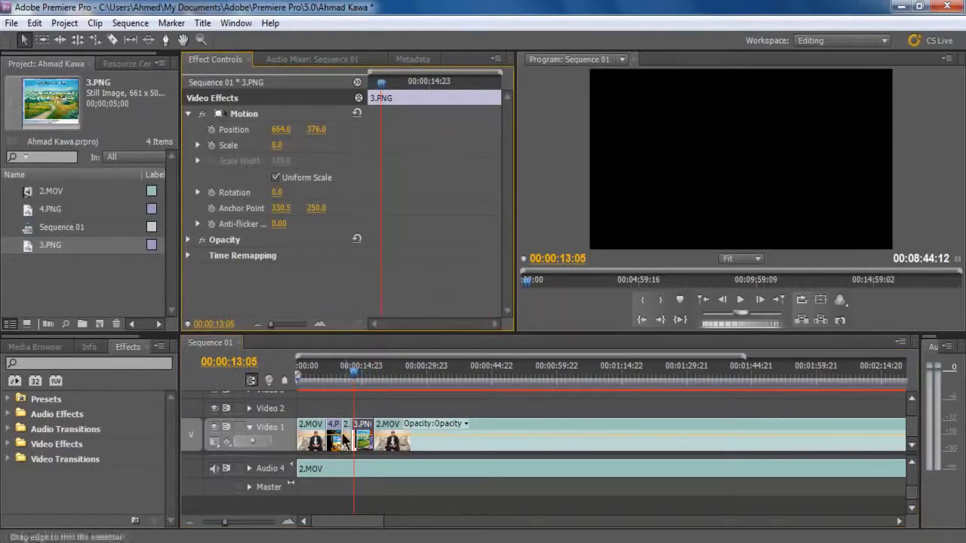
Try scaling 3.PNG up to 150 at its first frame, 00:00:12:17, and set the scale back to 0.
drag(361, 387, 353, 405)
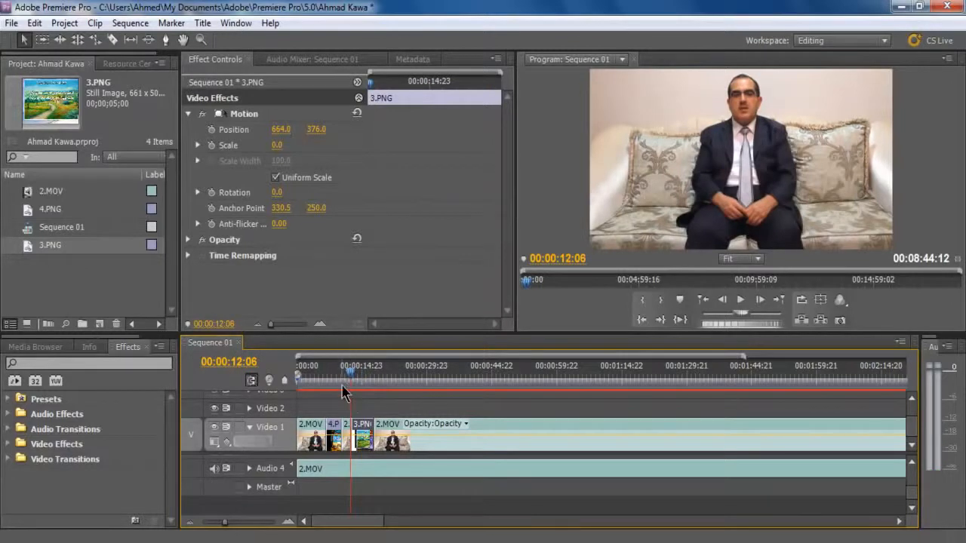
click(368, 86)
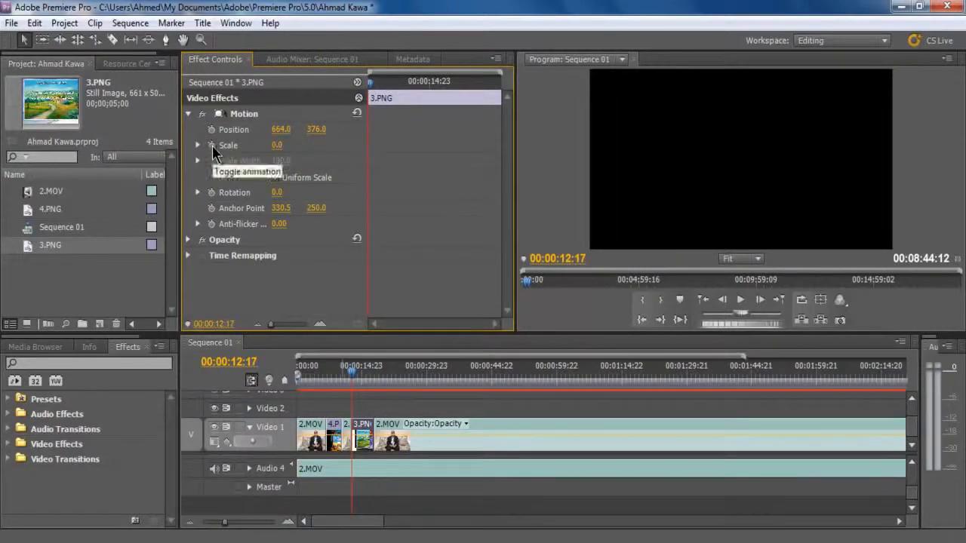
drag(279, 156, 259, 194)
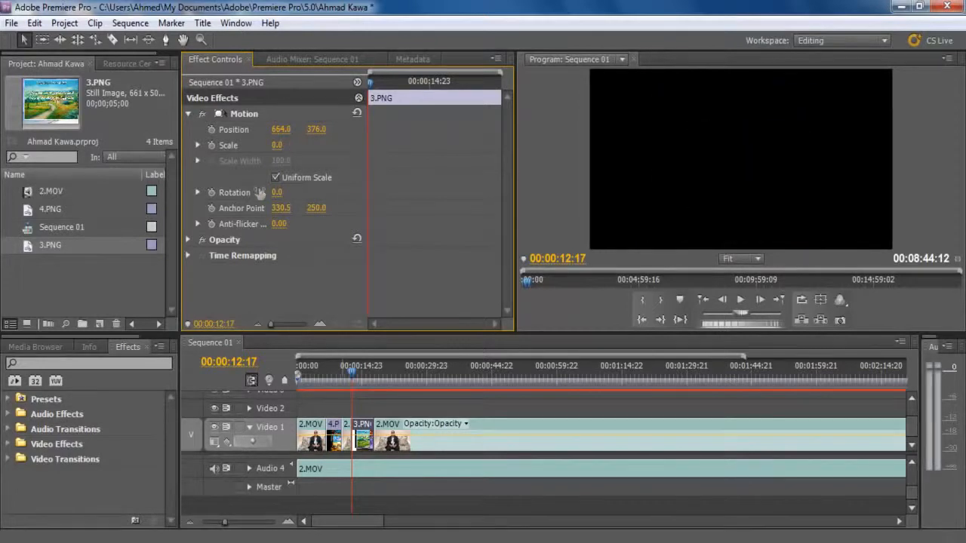
drag(280, 131, 352, 134)
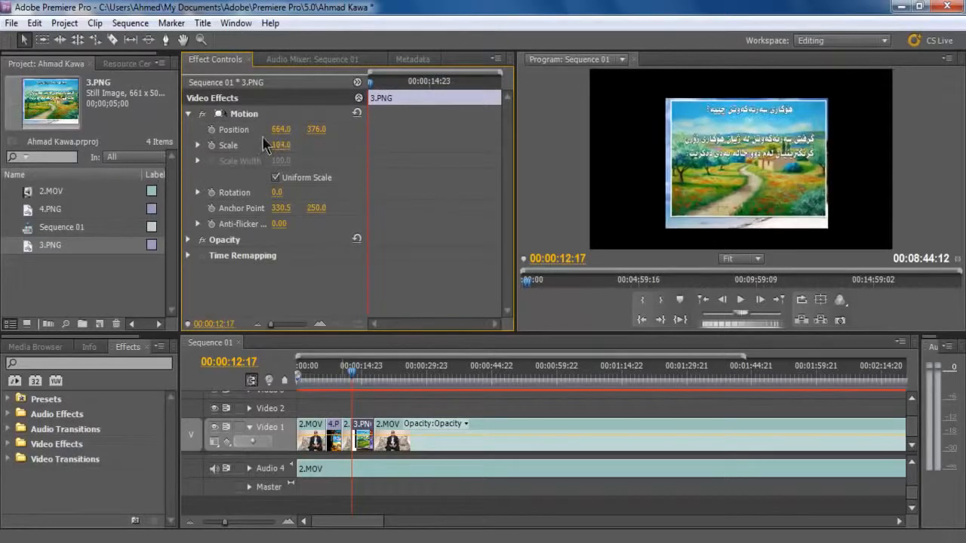
drag(281, 132, 217, 134)
drag(285, 150, 316, 161)
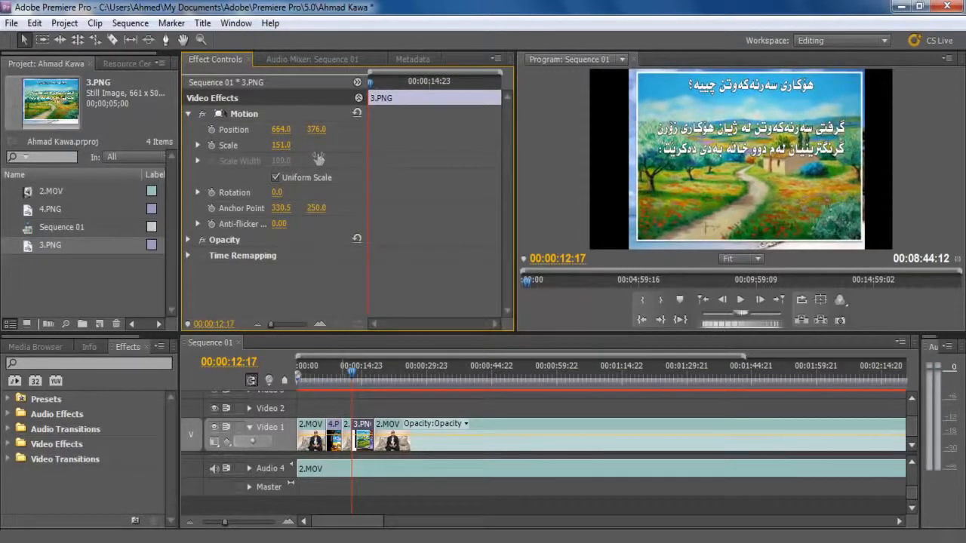
drag(318, 157, 316, 157)
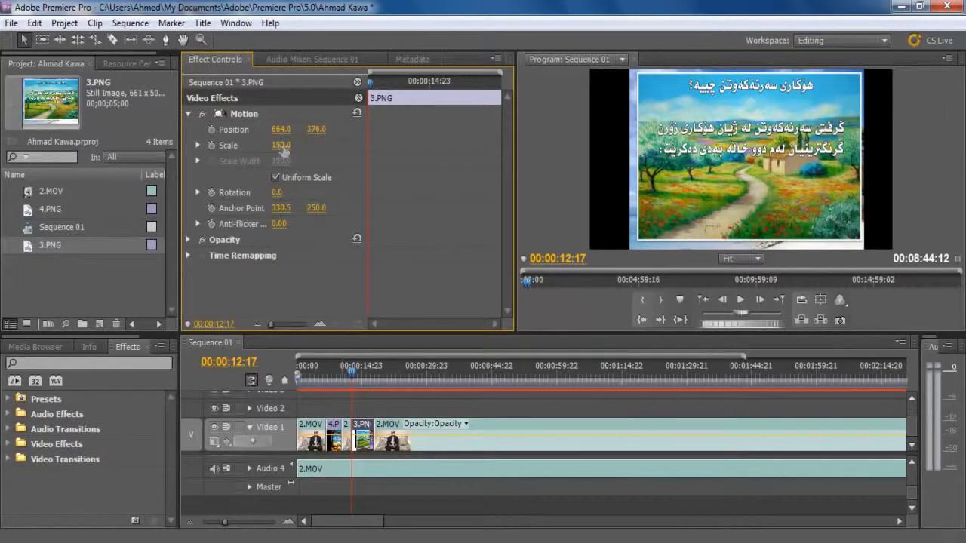
drag(286, 151, 287, 159)
drag(281, 149, 163, 197)
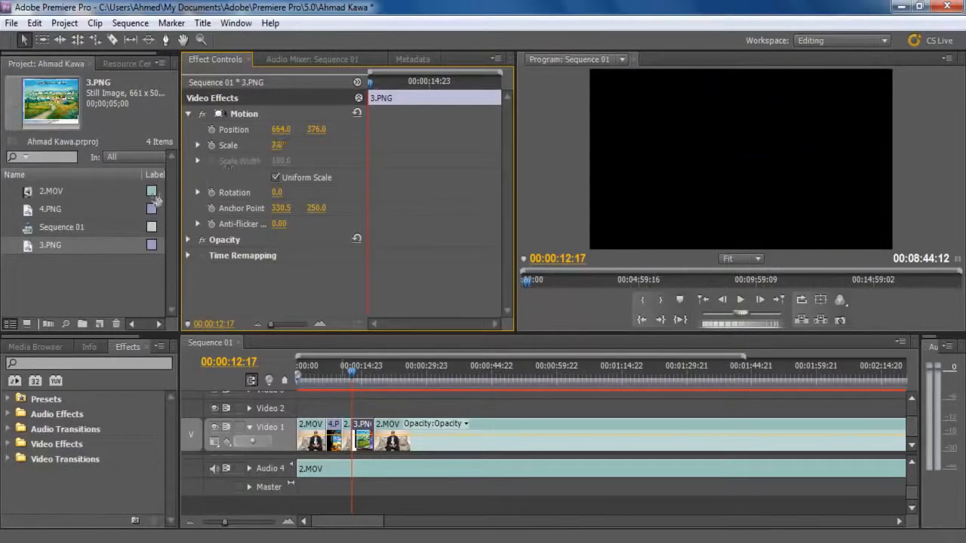
Animate 3.PNG's scale with keyframes from 0 at 00:00:12:17 to 150 at 00:00:13:05 and play the animation.
click(212, 145)
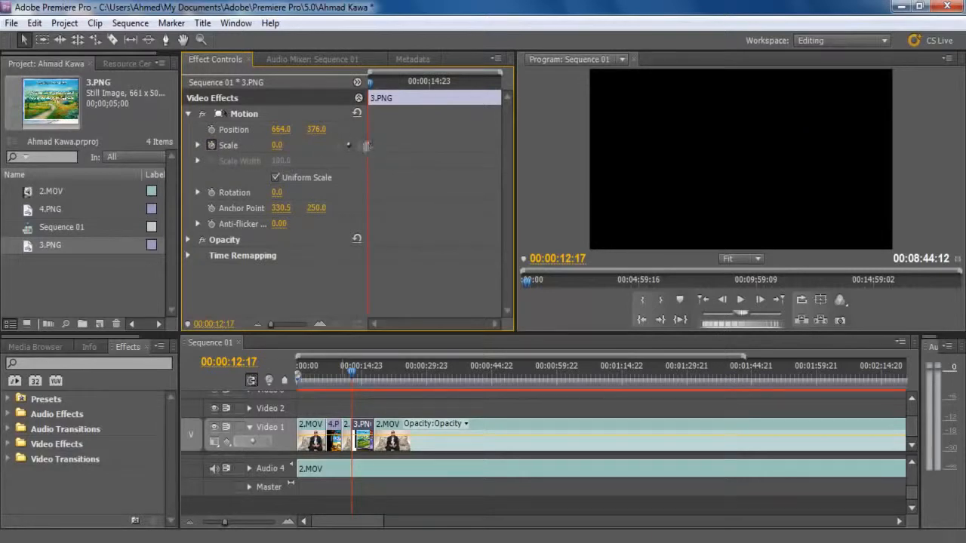
drag(371, 86, 382, 93)
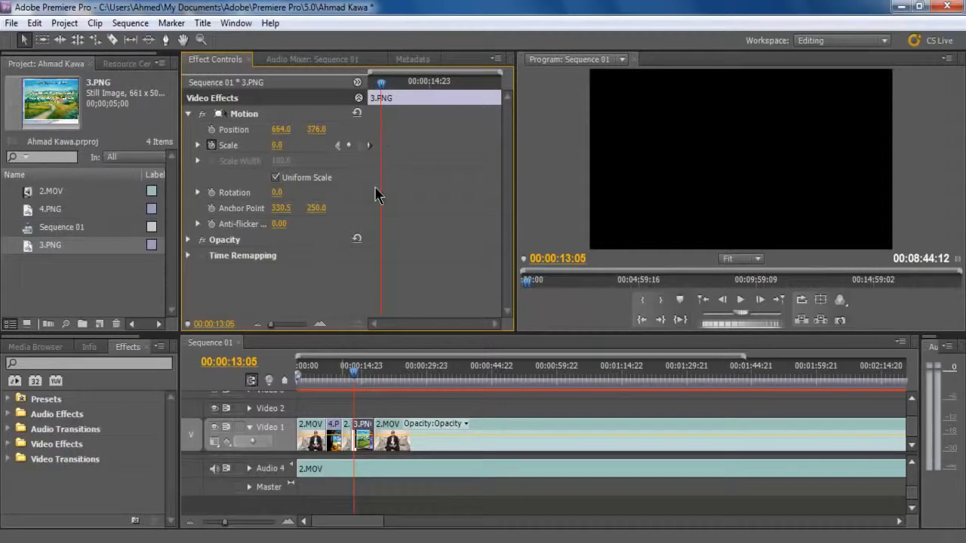
click(277, 146)
text(150)
key(Return)
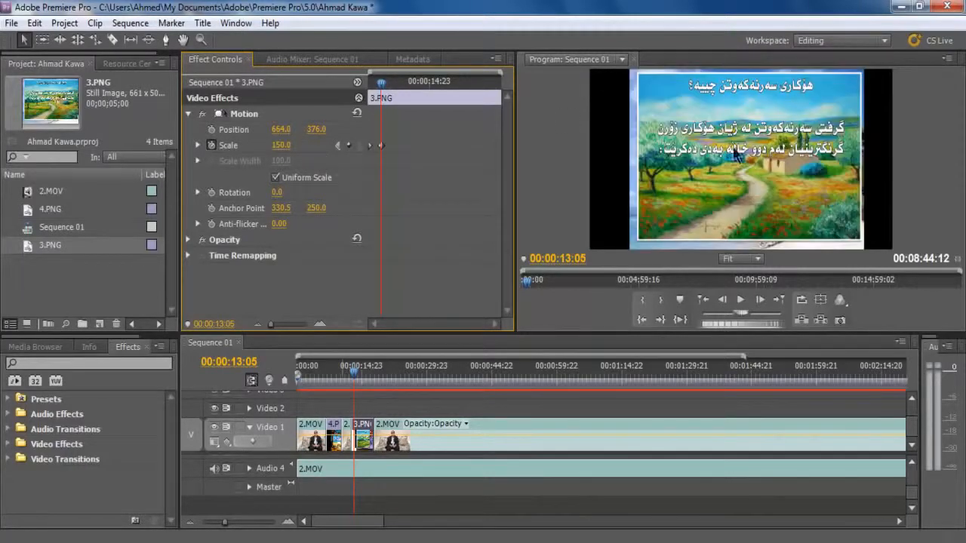
mouse_move(383, 92)
mouse_down()
mouse_move(351, 104)
mouse_move(370, 94)
mouse_up()
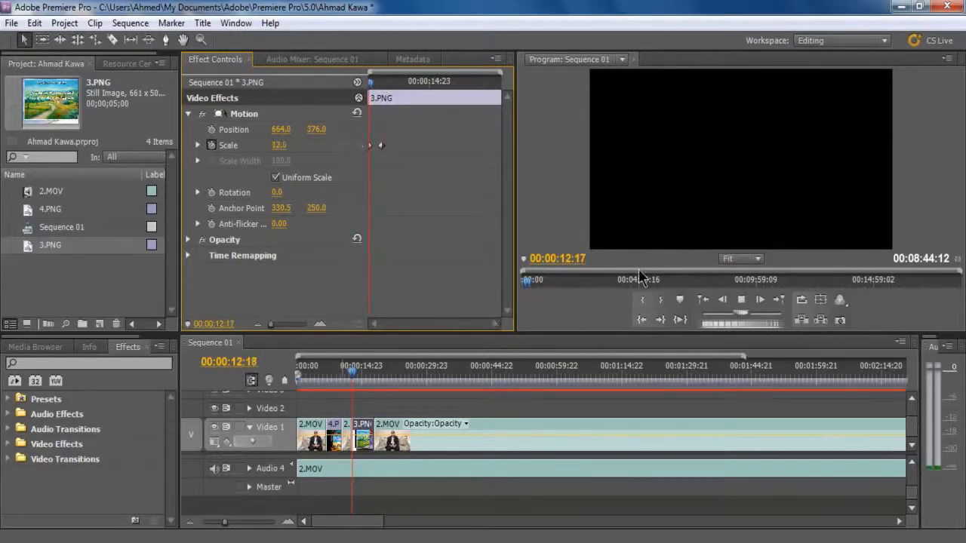
key(space)
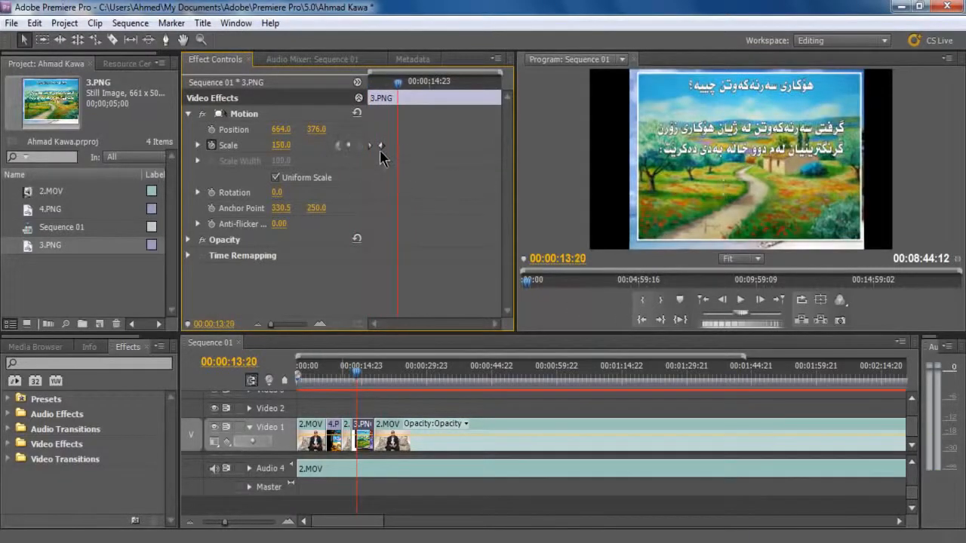
Slow the zoom by moving 3.PNG's second scale keyframe to about 00:00:14:22 and play the clip from its start.
drag(380, 147, 428, 153)
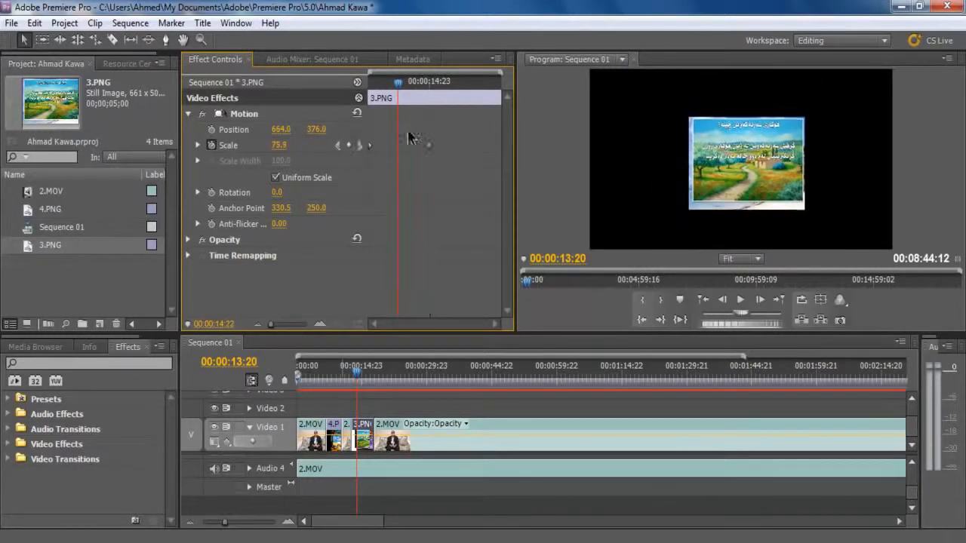
drag(402, 85, 329, 111)
key(space)
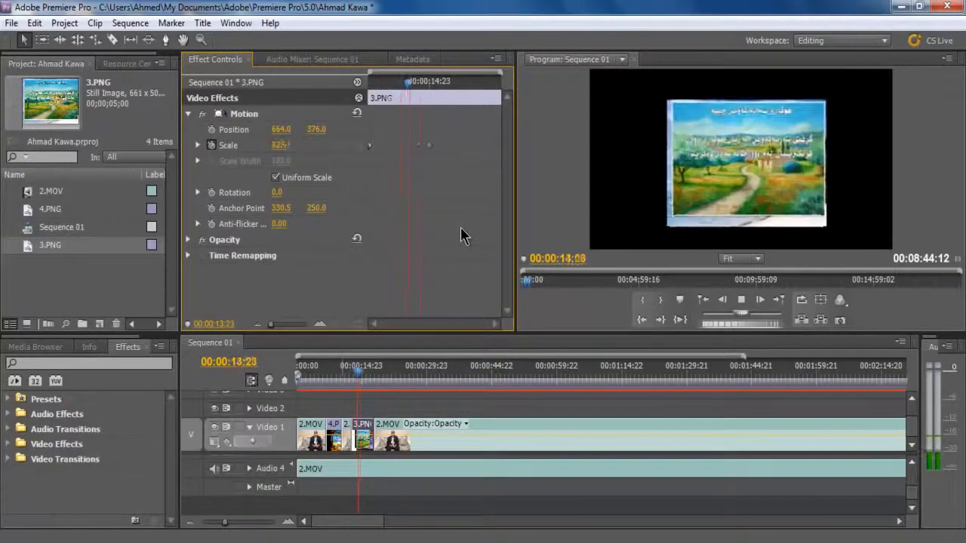
key(space)
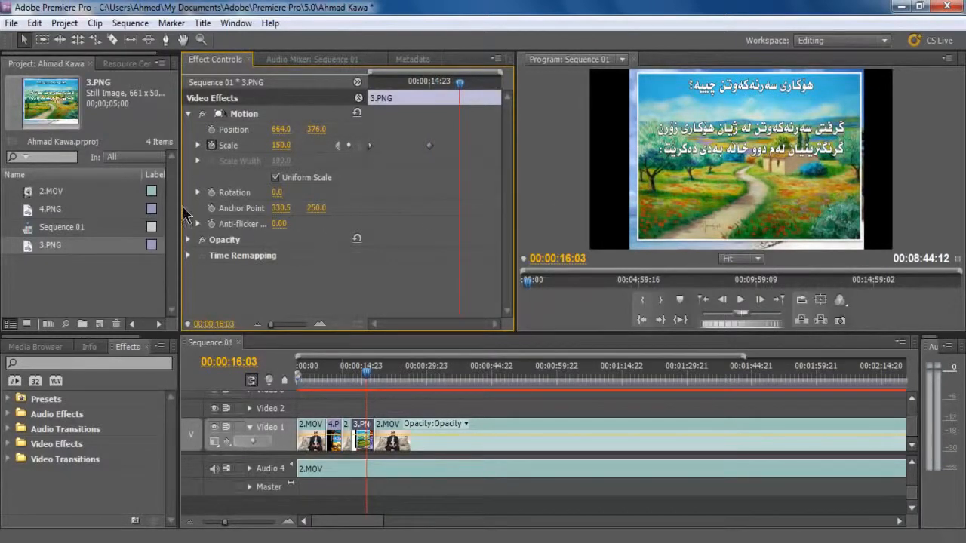
Turn off scale animation on 3.PNG, deleting its keyframes, and set the scale to 73.
drag(464, 89, 439, 153)
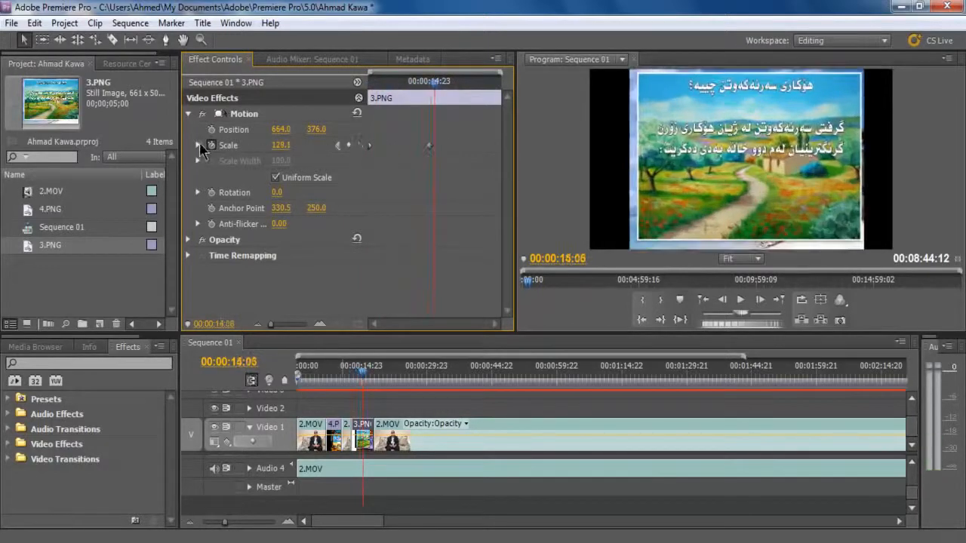
click(212, 145)
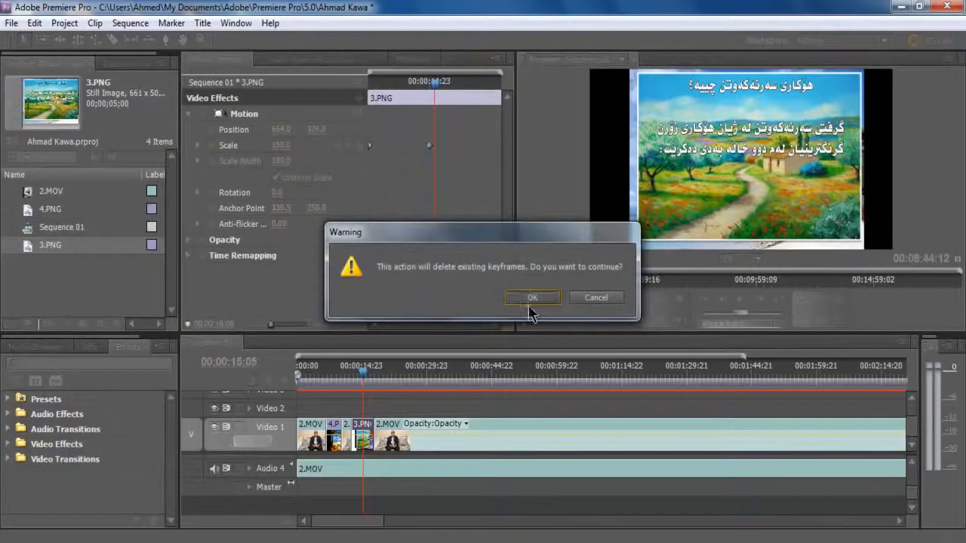
click(533, 300)
drag(437, 91, 367, 118)
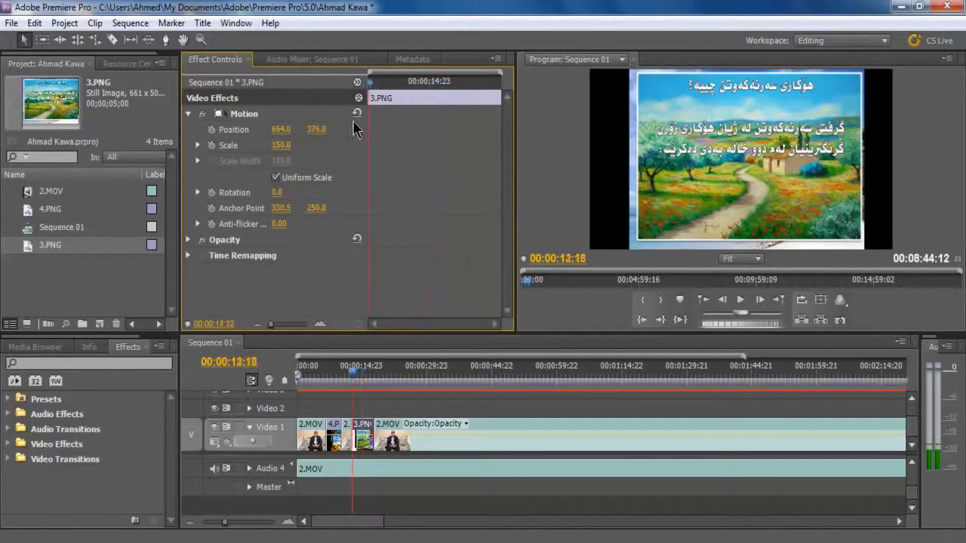
drag(276, 151, 233, 185)
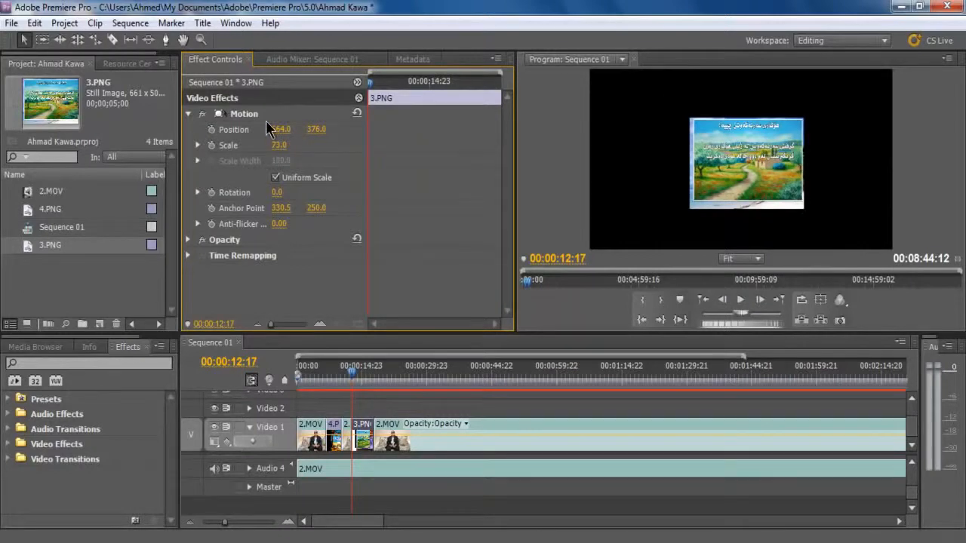
Animate 3.PNG's position with keyframes from 664, 376 at 00:00:12:17 to 271, 376 further into the clip and play it.
click(211, 130)
drag(370, 82, 413, 82)
drag(317, 129, 2, 189)
drag(412, 85, 294, 110)
key(space)
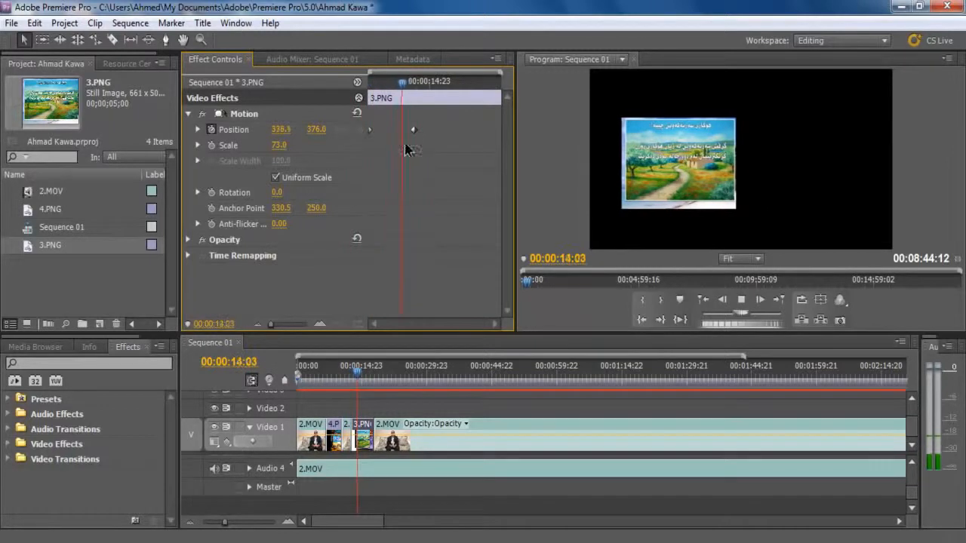
key(space)
Move 3.PNG's second position keyframe closer to the first and play the faster slide from the clip's start.
drag(412, 131, 397, 141)
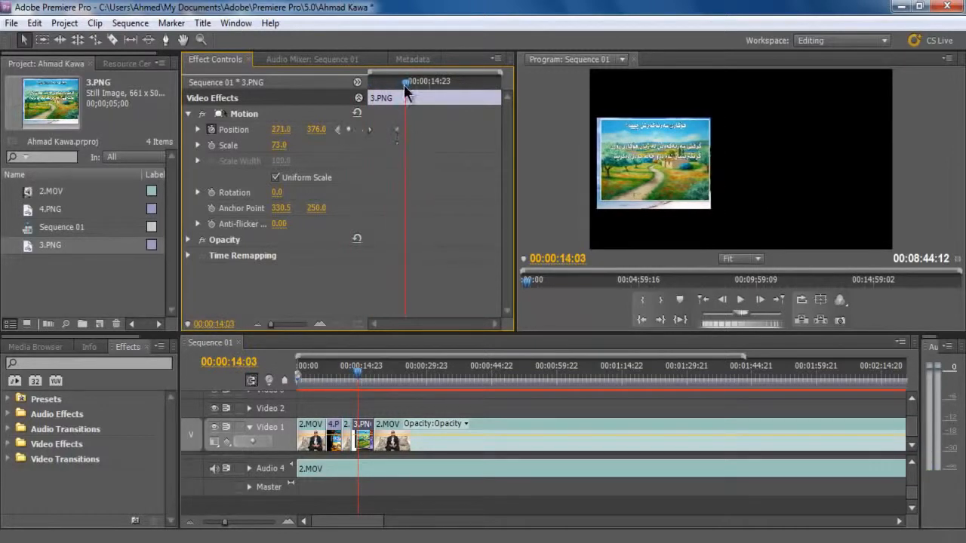
drag(404, 87, 367, 123)
key(space)
key(space)
Move 3.PNG's second position keyframe near the end of the clip and play the slower slide.
drag(396, 130, 493, 129)
drag(398, 94, 274, 123)
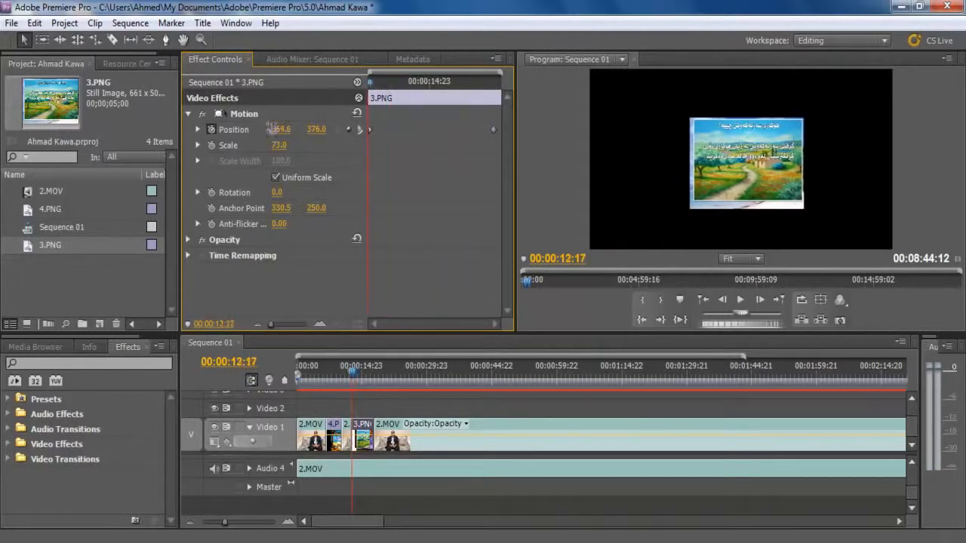
key(space)
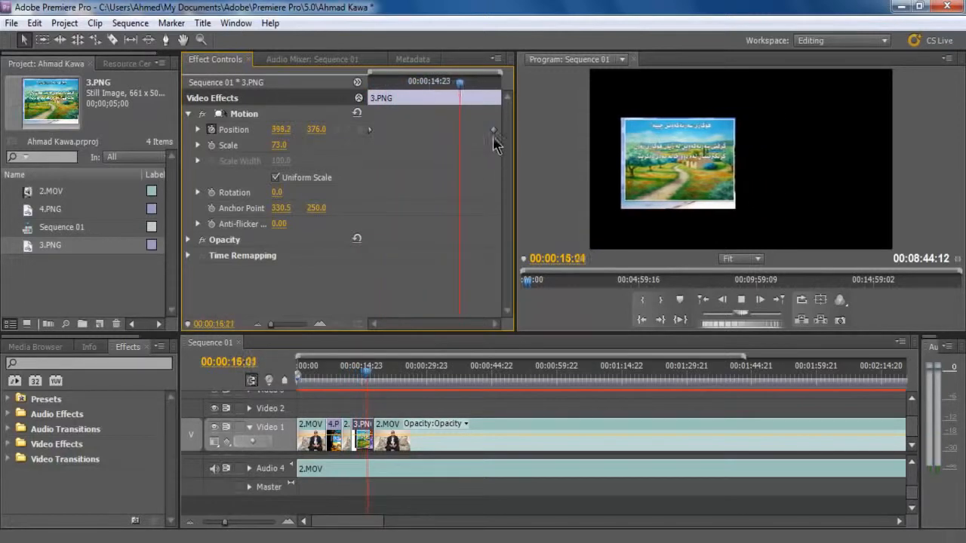
Move the second position keyframe back toward the clip's start and delete 3.PNG's position keyframes.
drag(493, 130, 407, 129)
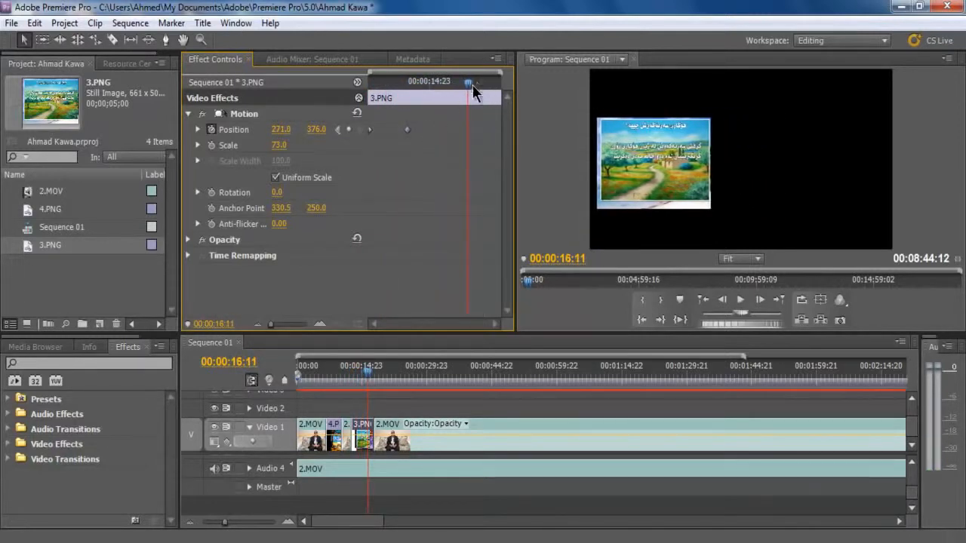
drag(476, 82, 368, 82)
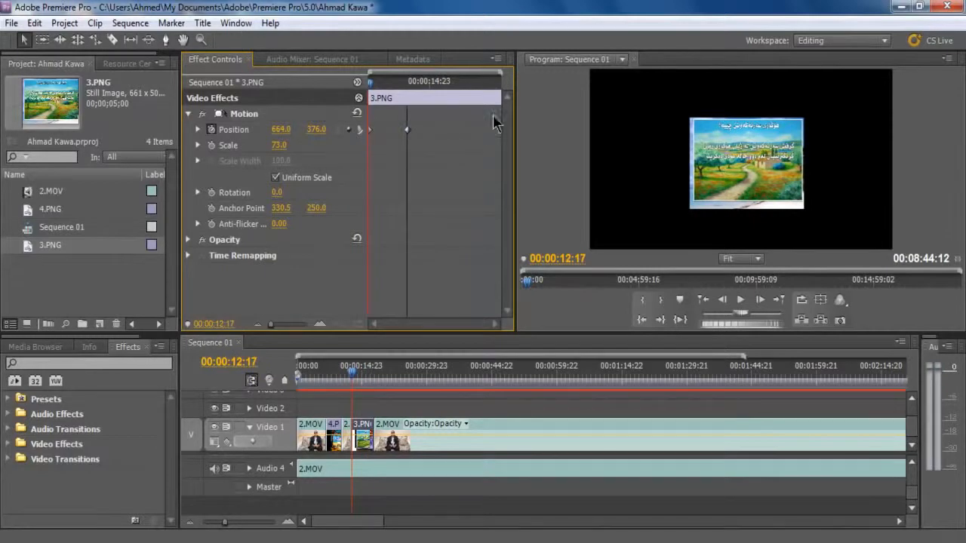
key(Delete)
key(Delete)
Try lower and higher vertical positions for 3.PNG and set its position to 664, 355.
drag(317, 130, 422, 155)
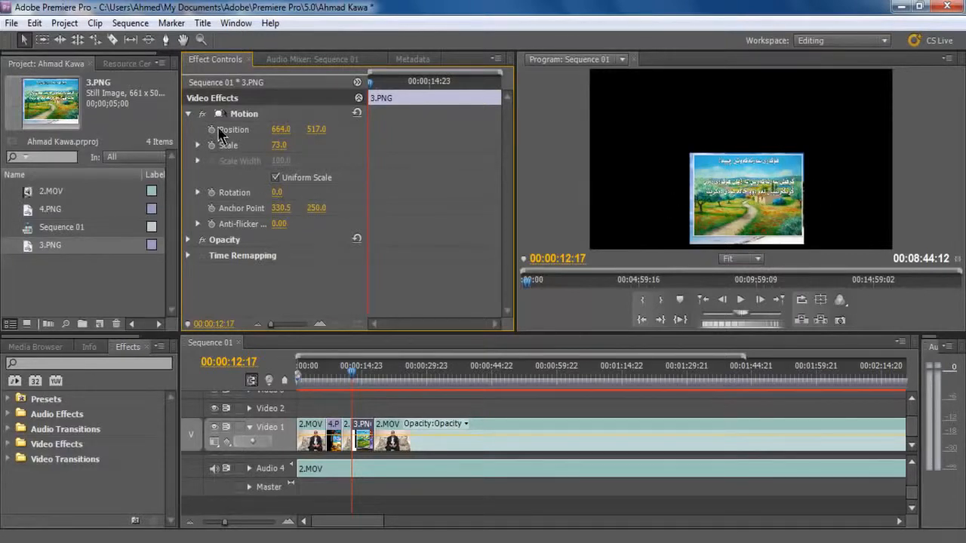
drag(330, 138, 150, 215)
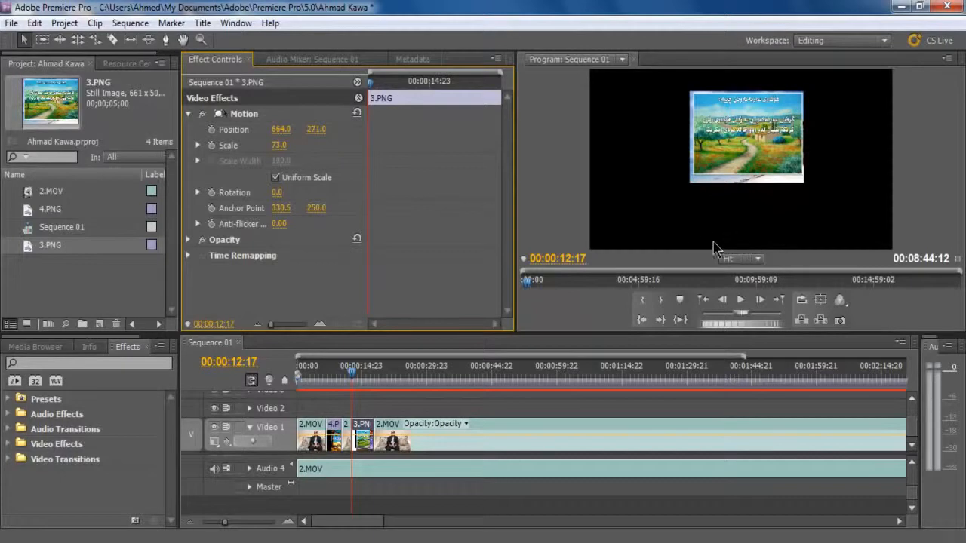
drag(317, 130, 489, 106)
click(314, 130)
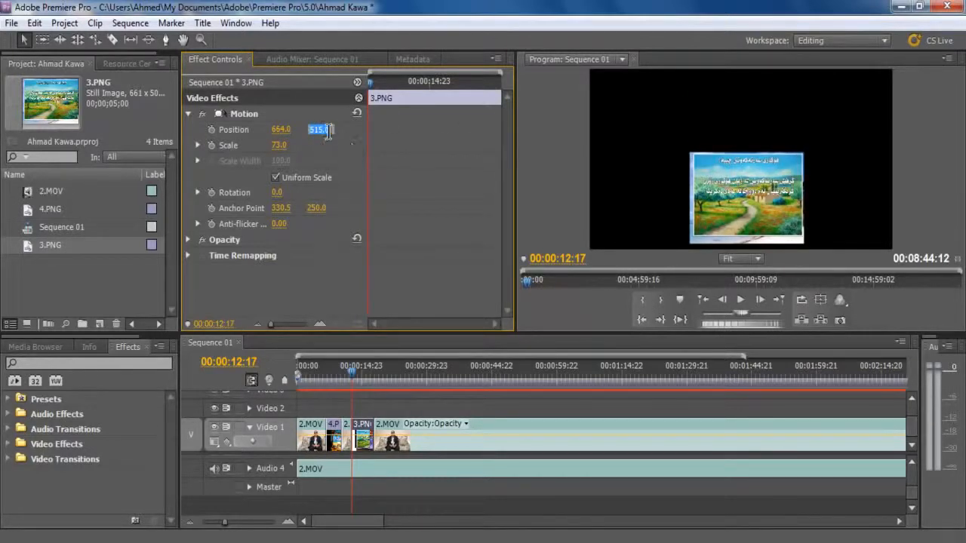
click(357, 136)
drag(314, 134, 208, 164)
drag(203, 163, 296, 135)
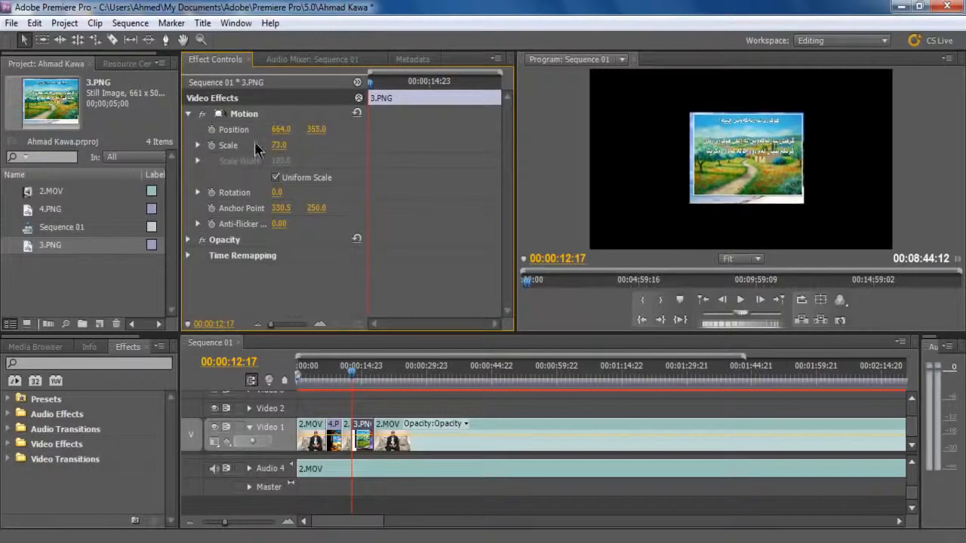
Try rotating 3.PNG through several turns and undo the rotation.
drag(278, 193, 557, 243)
drag(277, 193, 788, 211)
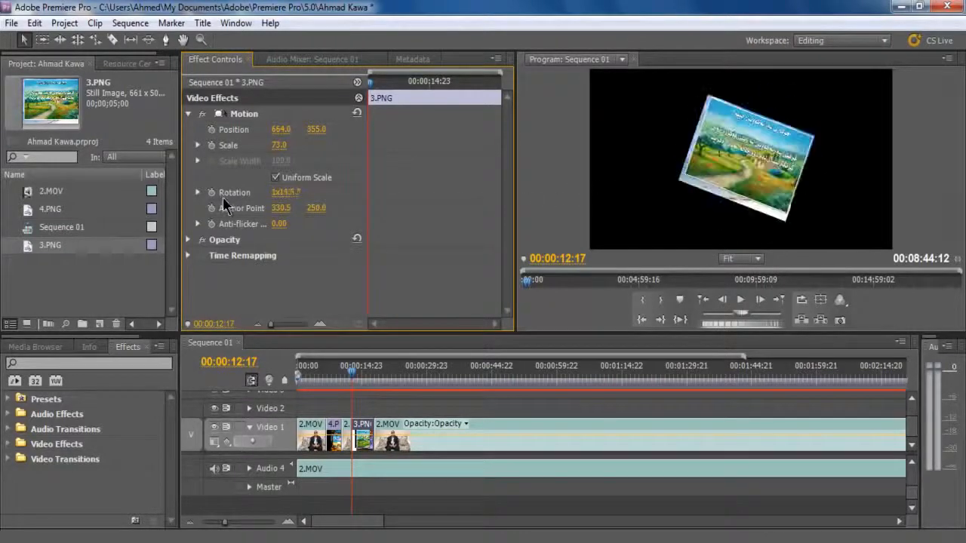
key(ctrl+z)
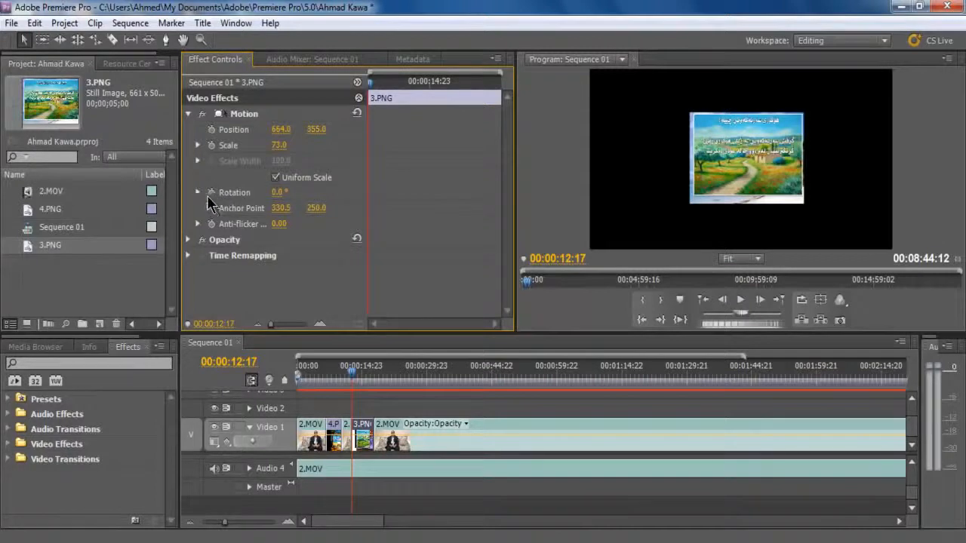
Animate 3.PNG's rotation with keyframes from 0° at 00:00:12:17 to one full turn at 00:00:15:07 and play it.
click(212, 194)
drag(373, 87, 436, 97)
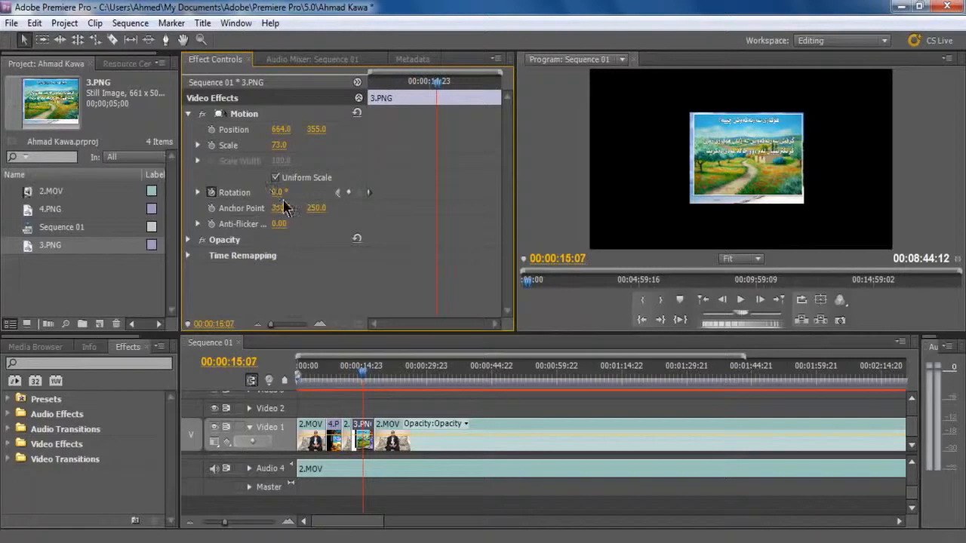
drag(278, 192, 529, 170)
drag(431, 92, 360, 132)
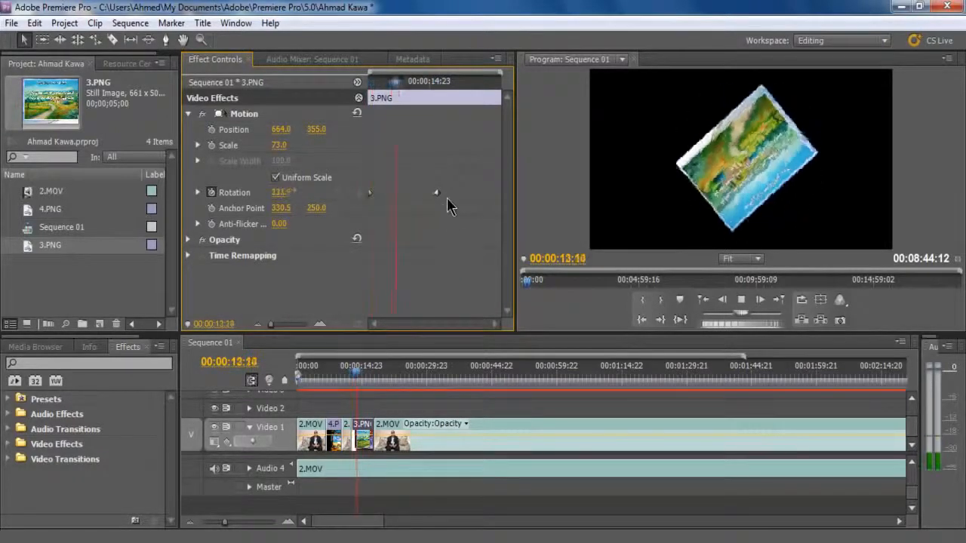
key(space)
Move 3.PNG's second rotation keyframe closer to the first and play the faster spin from the clip's start.
drag(438, 195, 413, 215)
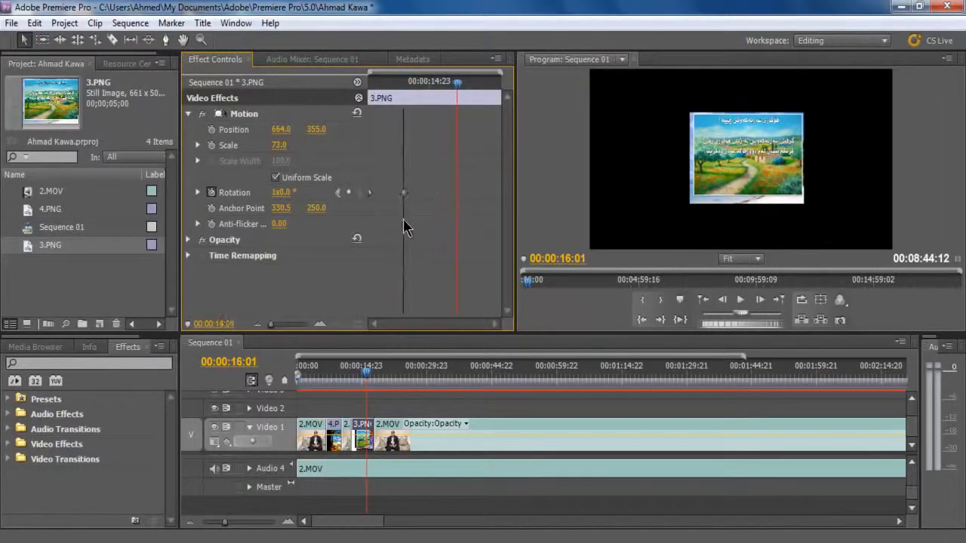
drag(460, 81, 368, 143)
key(space)
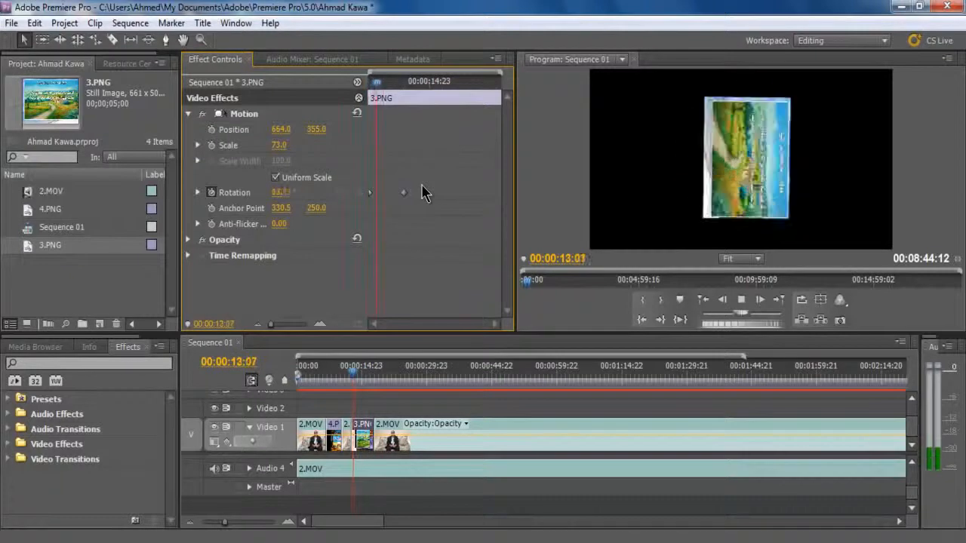
Move 3.PNG's second rotation keyframe near the end of the clip and play the slower spin from the clip's start.
key(space)
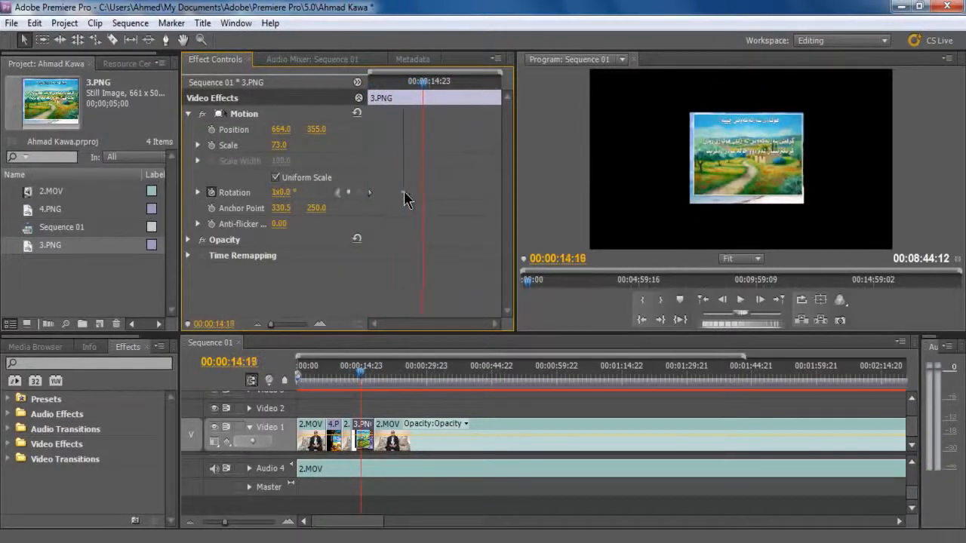
drag(427, 199, 484, 215)
drag(422, 81, 368, 121)
key(space)
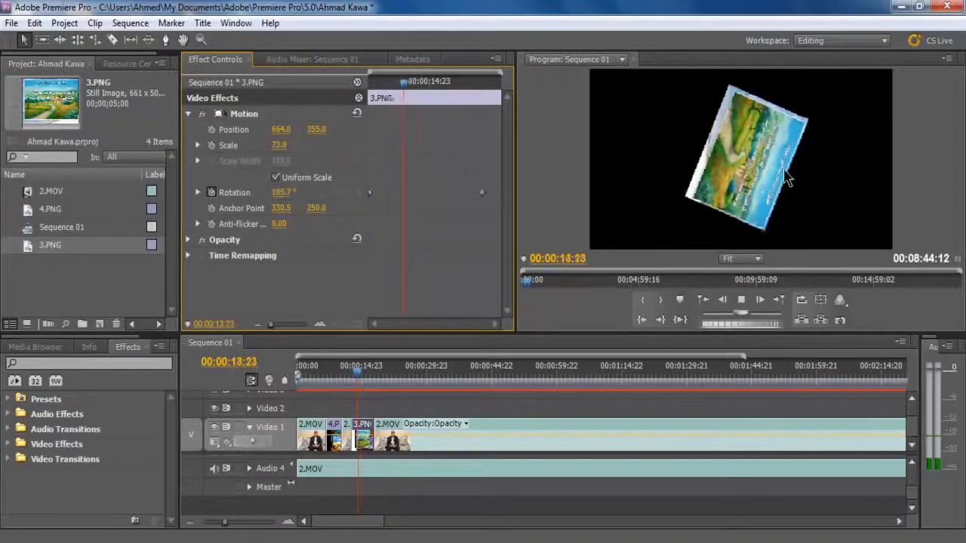
key(space)
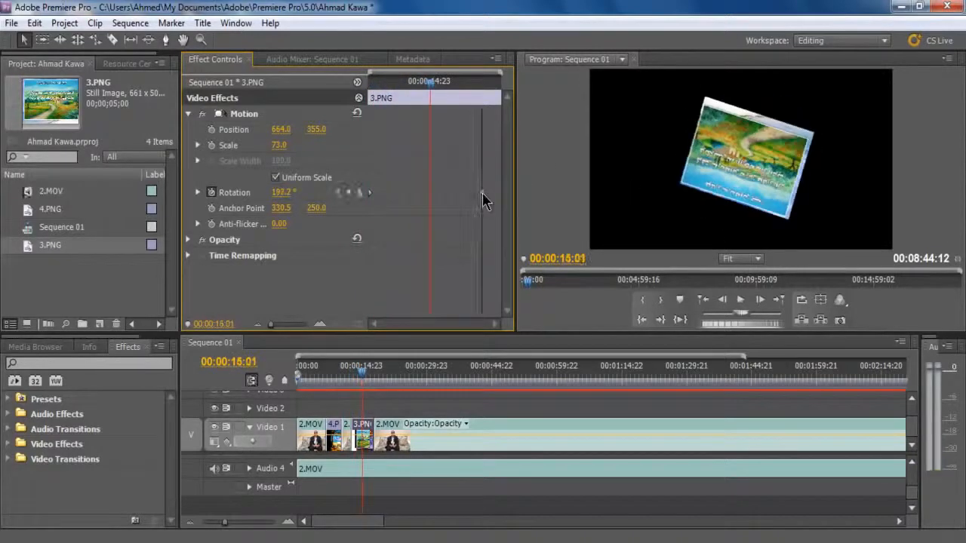
Remove 3.PNG's rotation keyframes, then try a larger horizontal anchor point value and undo it.
key(Delete)
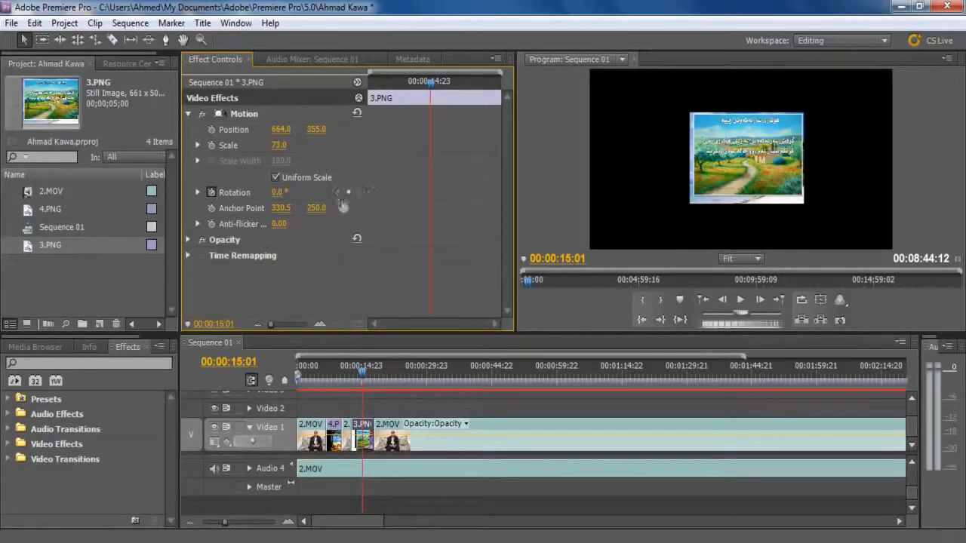
mouse_move(280, 209)
mouse_down()
mouse_move(638, 218)
mouse_move(281, 208)
mouse_up()
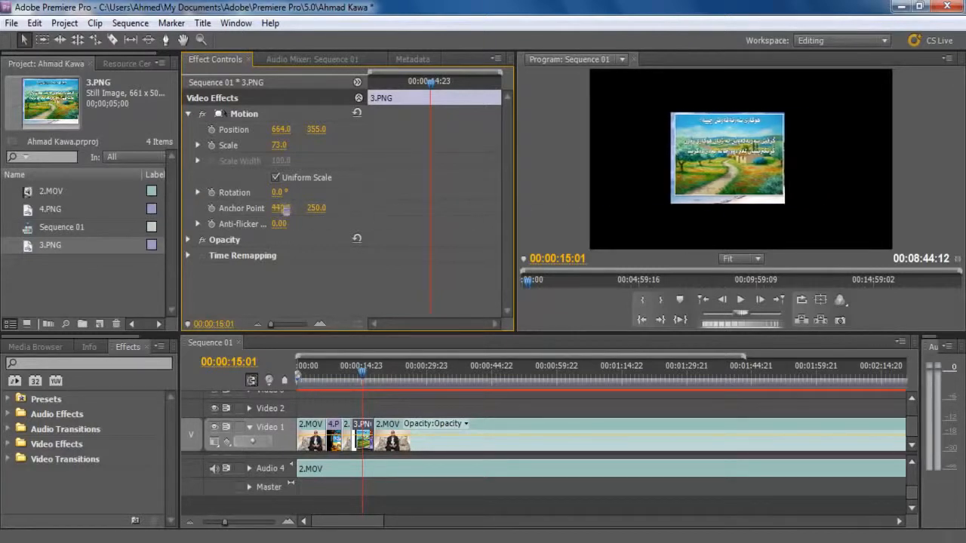
key(ctrl+z)
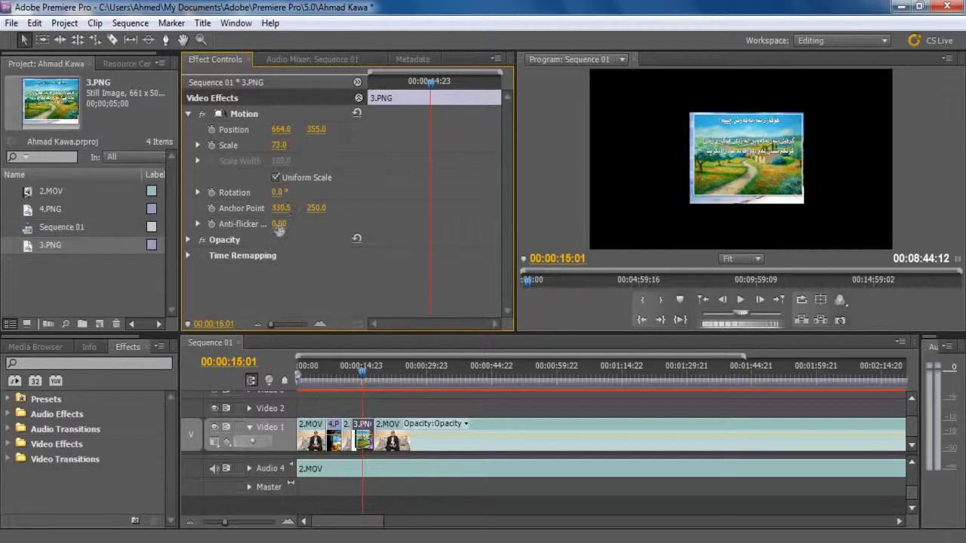
Check 3.PNG's Opacity properties, collapse its Motion settings, return to 00:00:12:17 and clear the clip selection.
click(189, 240)
click(189, 240)
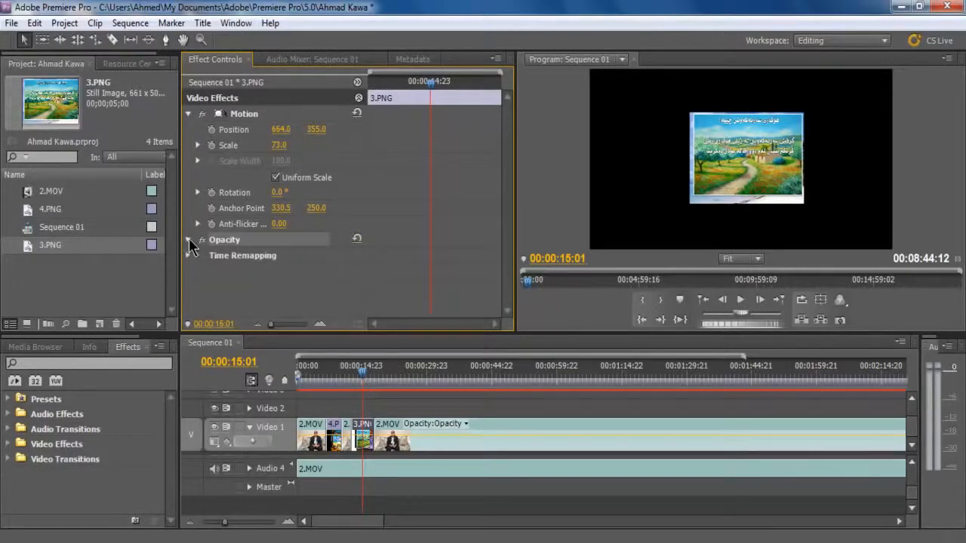
click(188, 113)
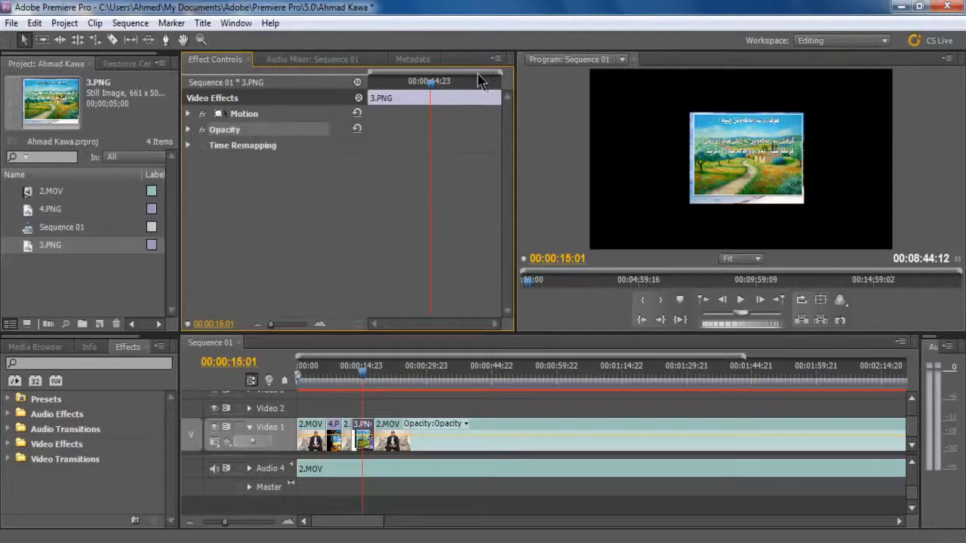
drag(429, 86, 318, 137)
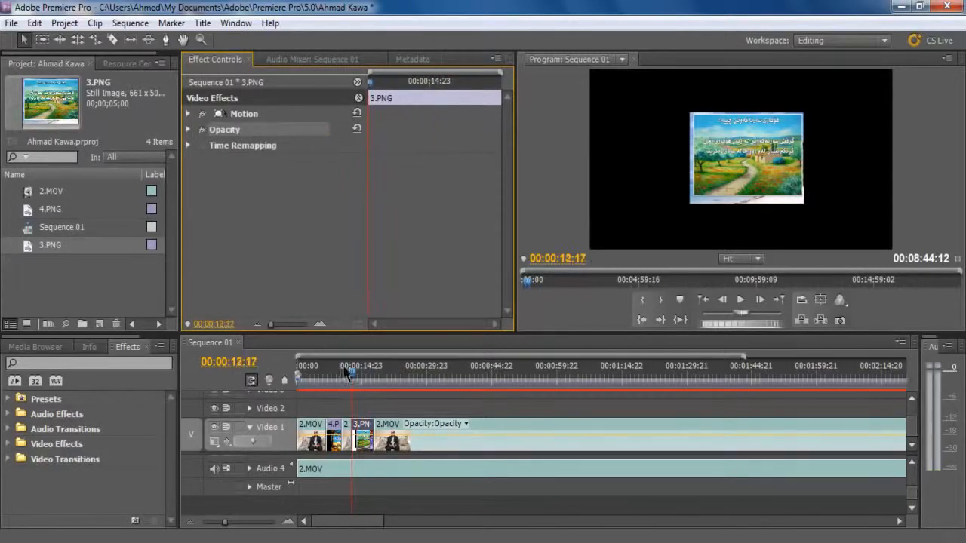
click(364, 437)
click(365, 406)
Split the 2.MOV audio on Audio 4 at 00:00:21:17 and 00:00:35:18 and select the middle segment.
drag(351, 372, 409, 434)
click(465, 476)
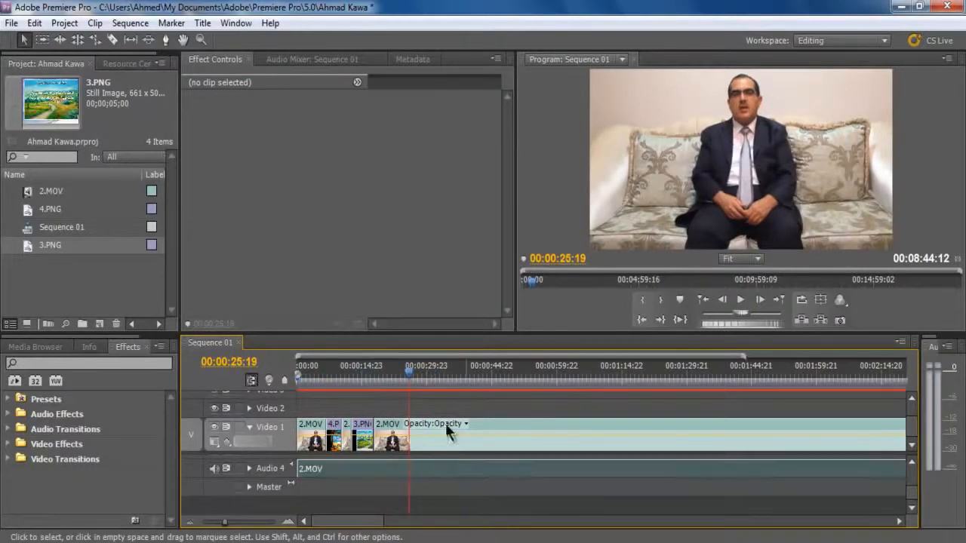
drag(413, 377, 392, 466)
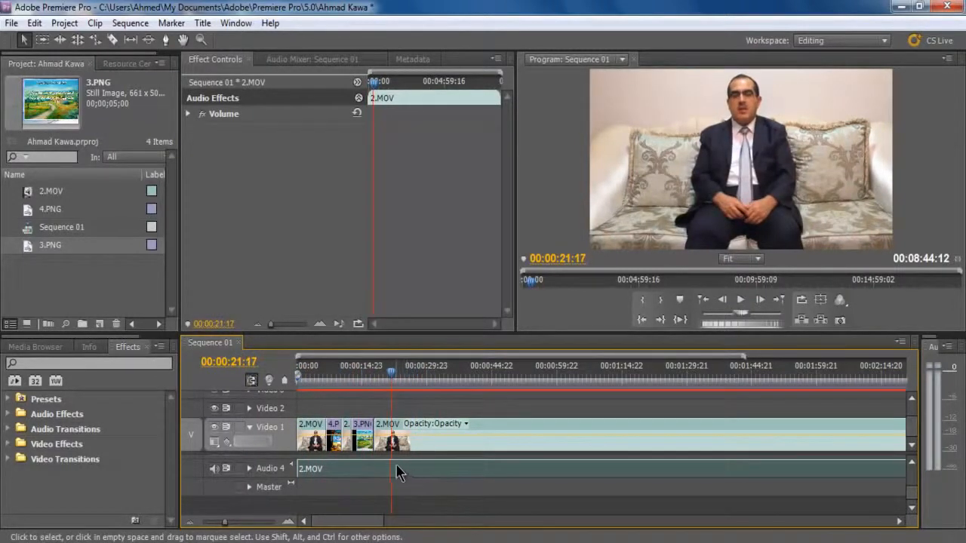
key(c)
click(391, 470)
drag(393, 383, 452, 411)
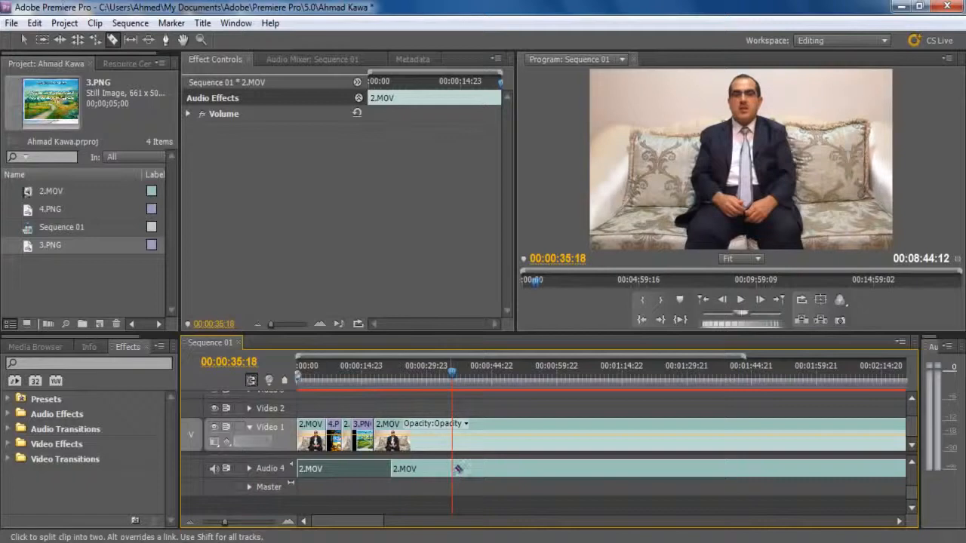
key(v)
click(415, 471)
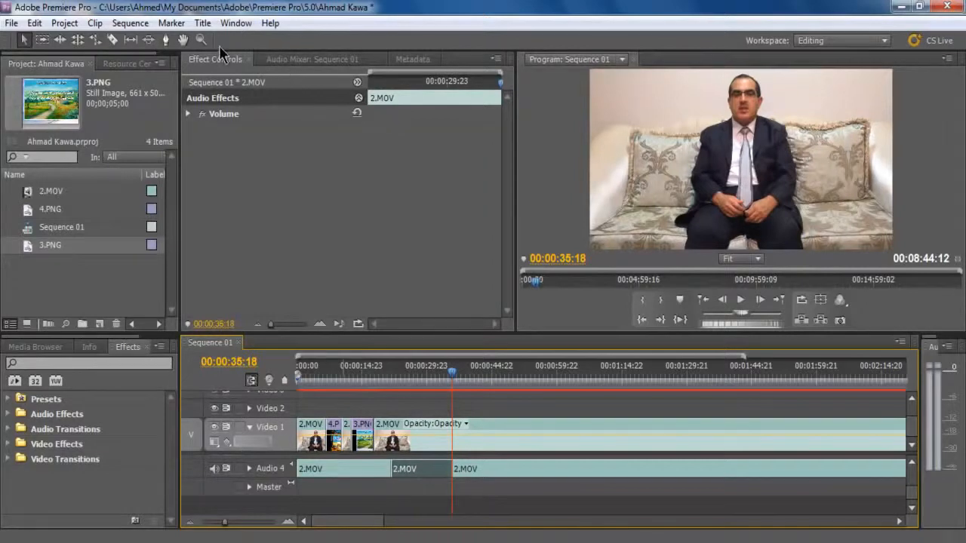
Compare the effect settings of the last 2.MOV video clip and the middle audio segment, collapsing Motion and expanding Volume.
click(495, 440)
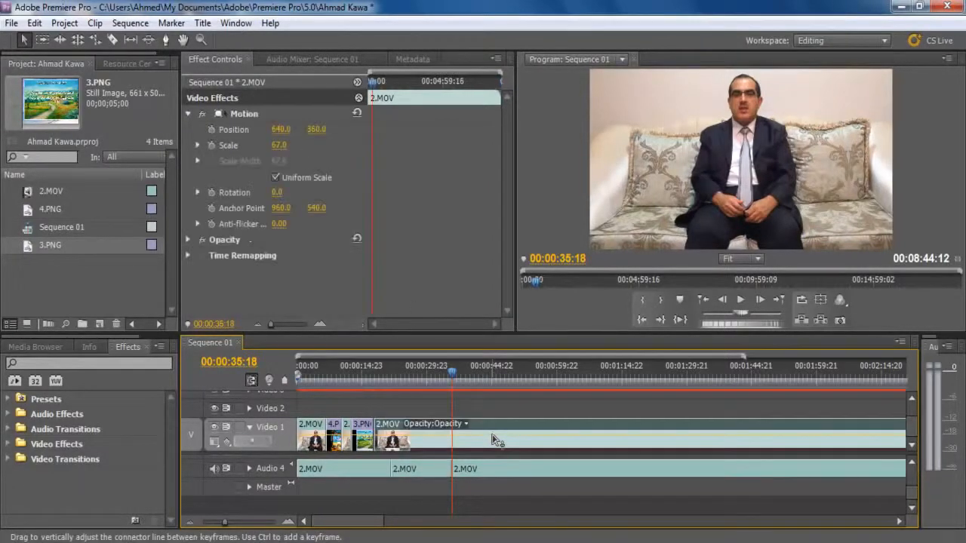
click(189, 113)
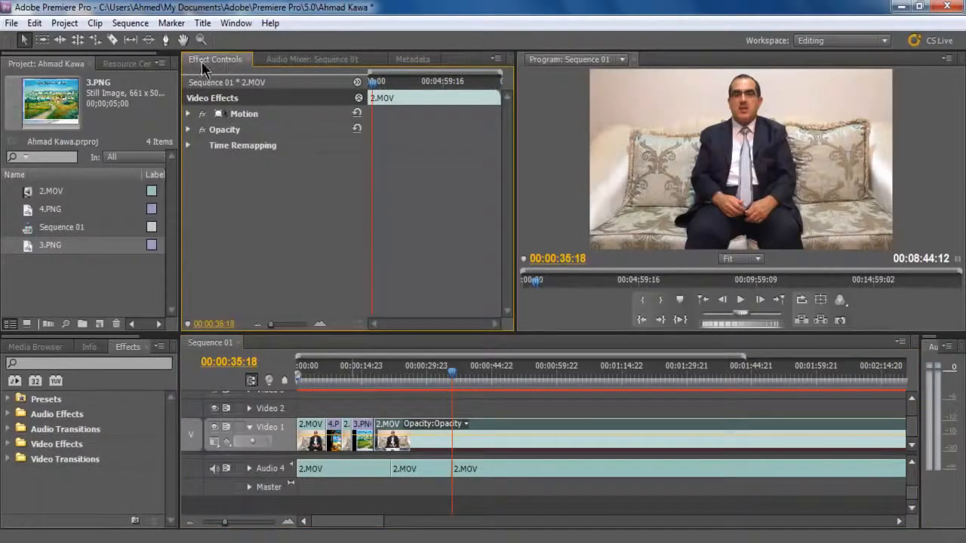
click(436, 469)
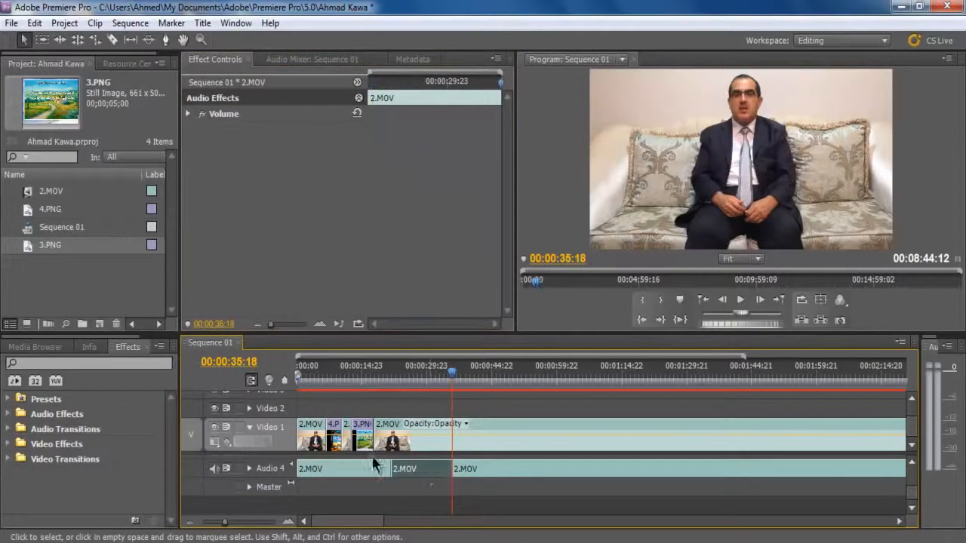
click(189, 114)
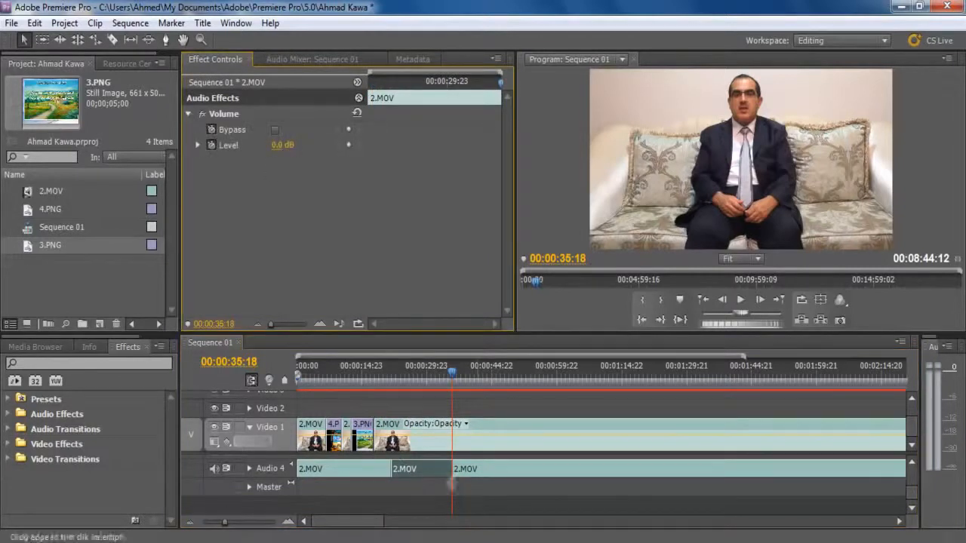
Fade out the middle audio segment with Level keyframes from 0 dB at 00:00:21:17 to -287.5 dB at 00:00:32:04.
drag(452, 375, 432, 430)
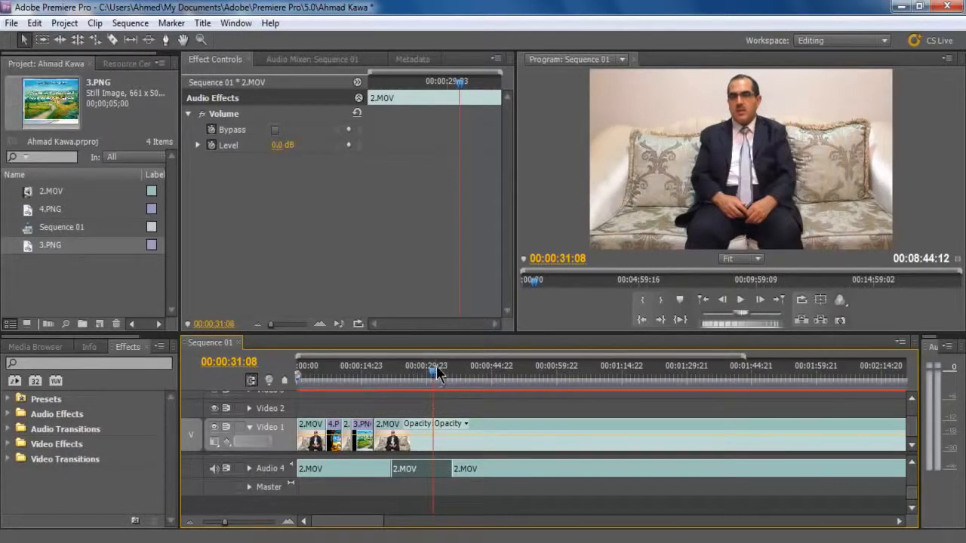
drag(430, 83, 395, 85)
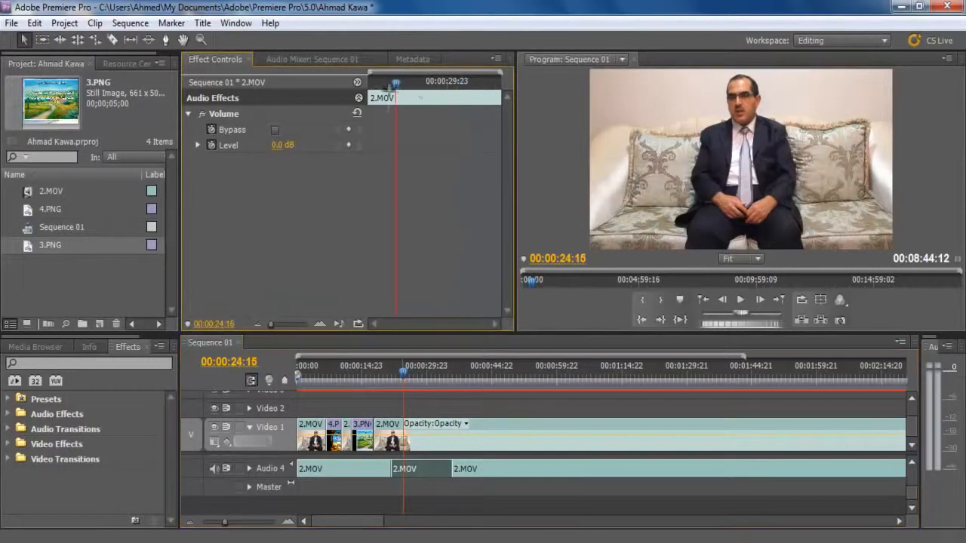
key(Up)
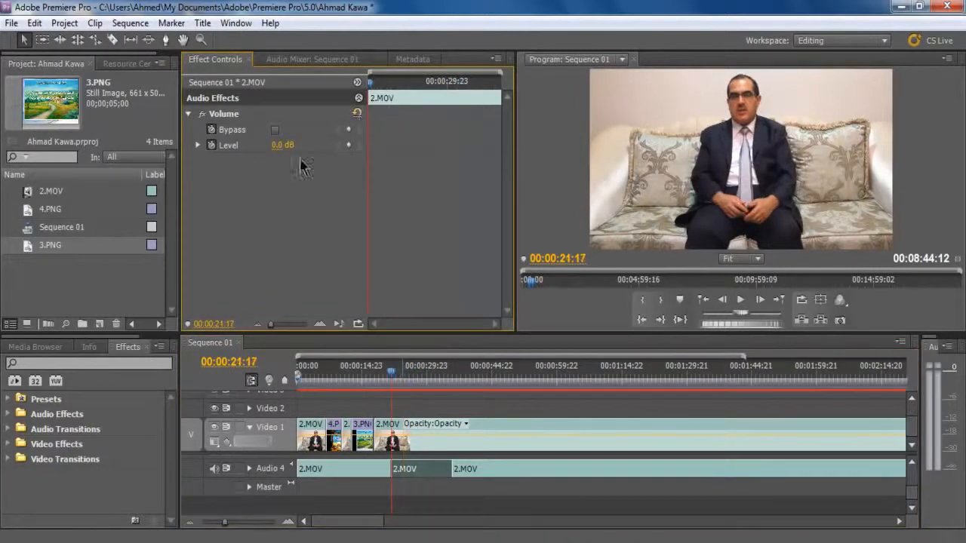
click(198, 145)
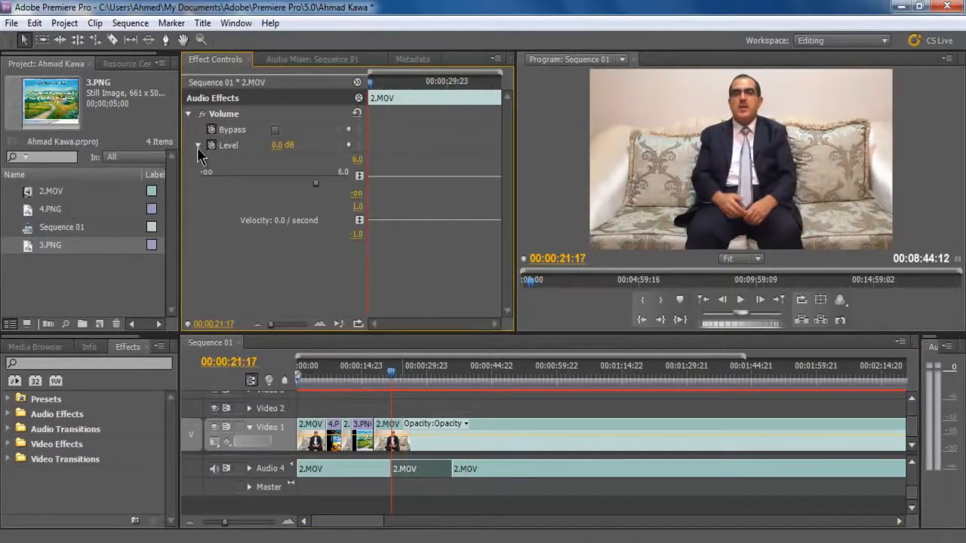
click(198, 146)
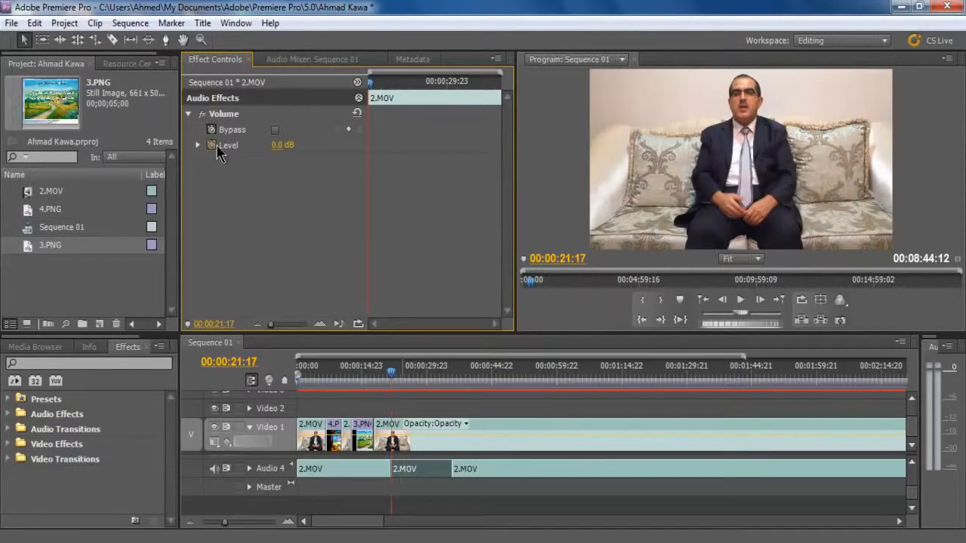
drag(371, 88, 467, 83)
drag(279, 151, 219, 158)
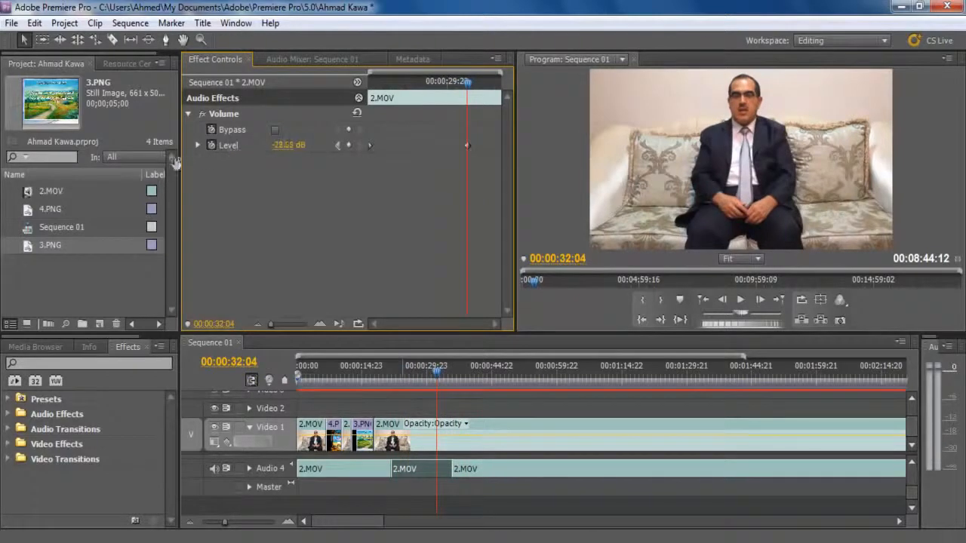
Play the middle audio segment's fade-out from just before the segment begins.
drag(462, 85, 348, 123)
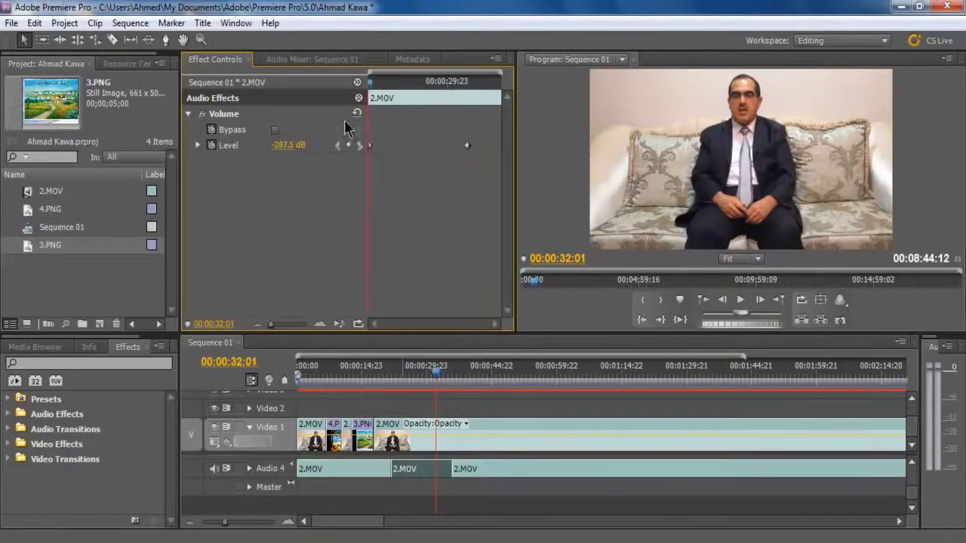
drag(391, 375, 375, 379)
key(space)
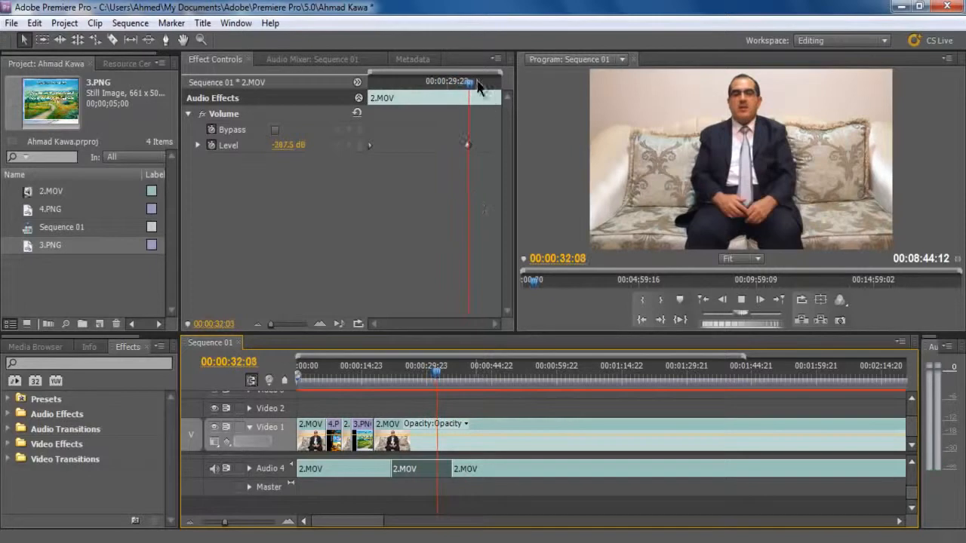
Turn off Level keyframing for the middle audio segment, deleting its existing keyframes, and collapse the Volume settings.
click(273, 176)
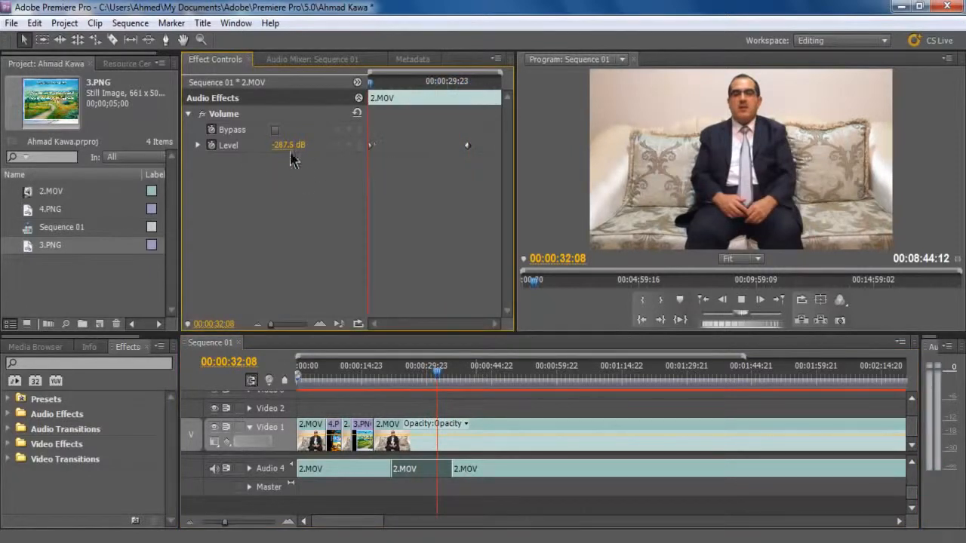
click(211, 146)
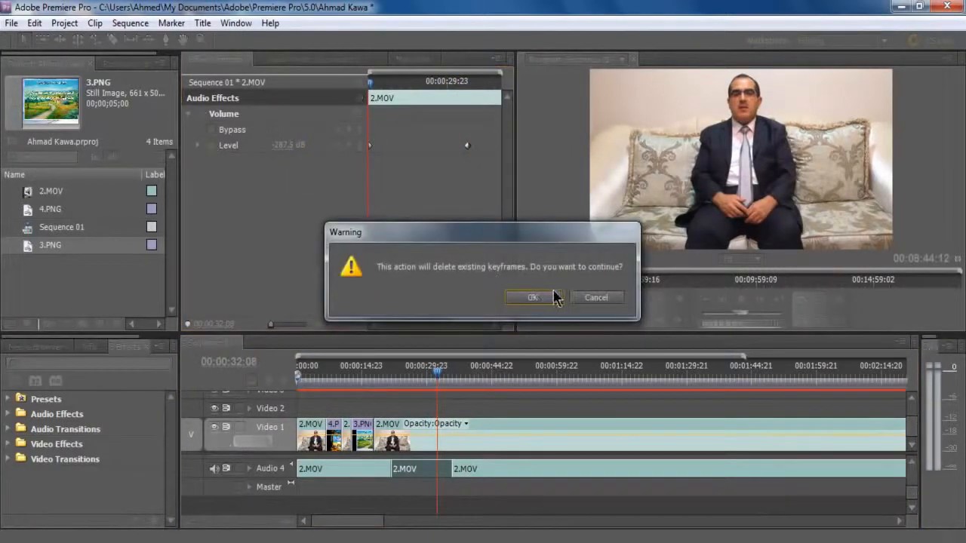
click(533, 298)
click(190, 114)
Select the last 2.MOV video clip on Video 1 and place the playhead at its start, 00:00:17:19.
click(425, 451)
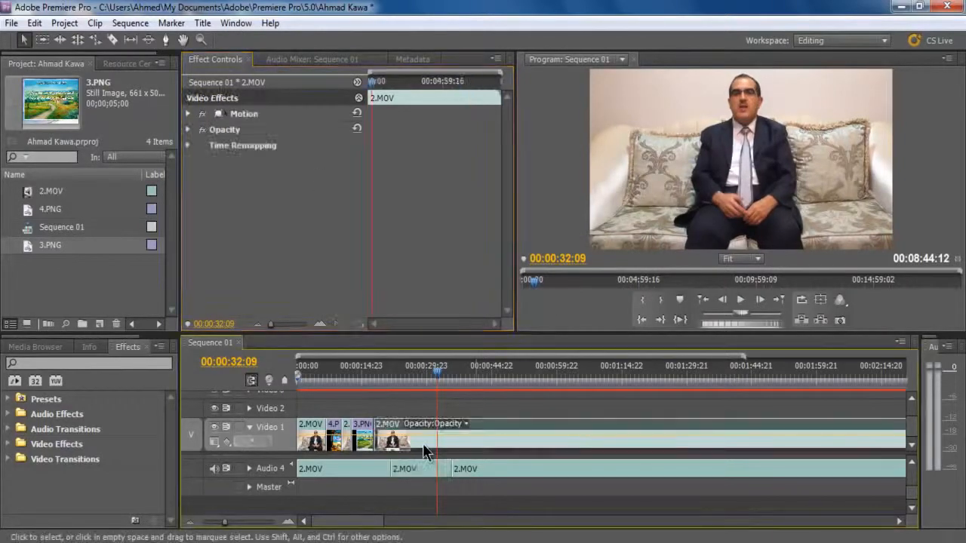
click(370, 88)
drag(369, 89, 367, 89)
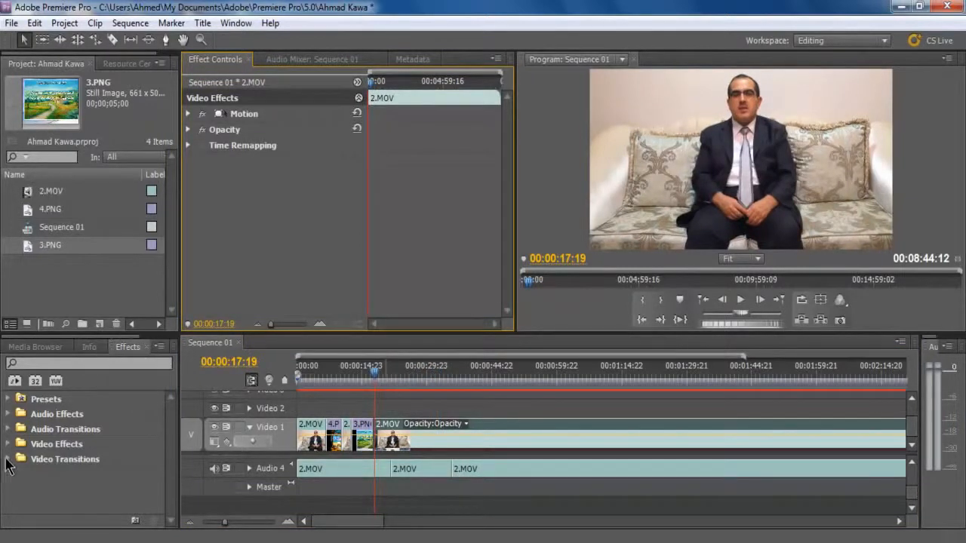
Browse the Video Transitions categories in the effects library and collapse the folder again.
click(7, 460)
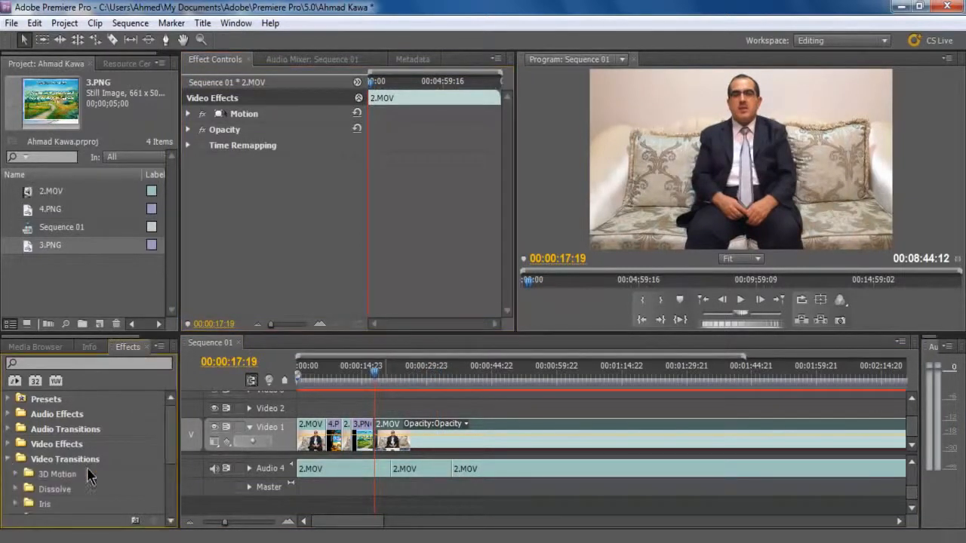
scroll(89, 476, down, 2)
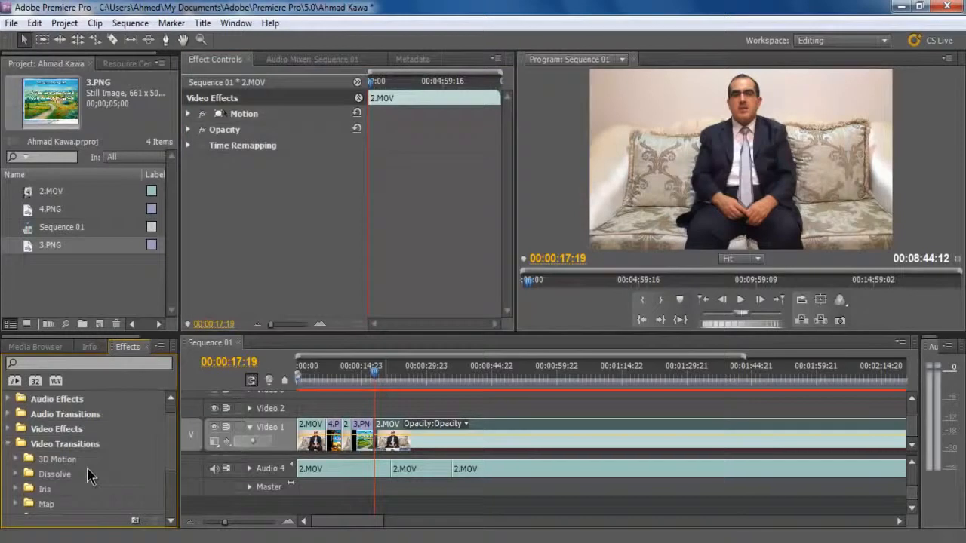
scroll(19, 447, down, 5)
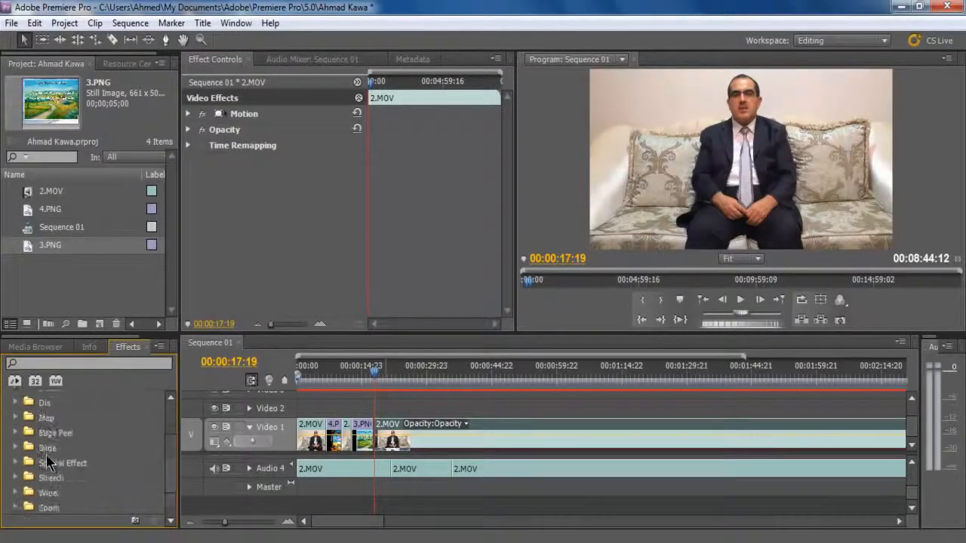
scroll(15, 467, up, 7)
click(9, 460)
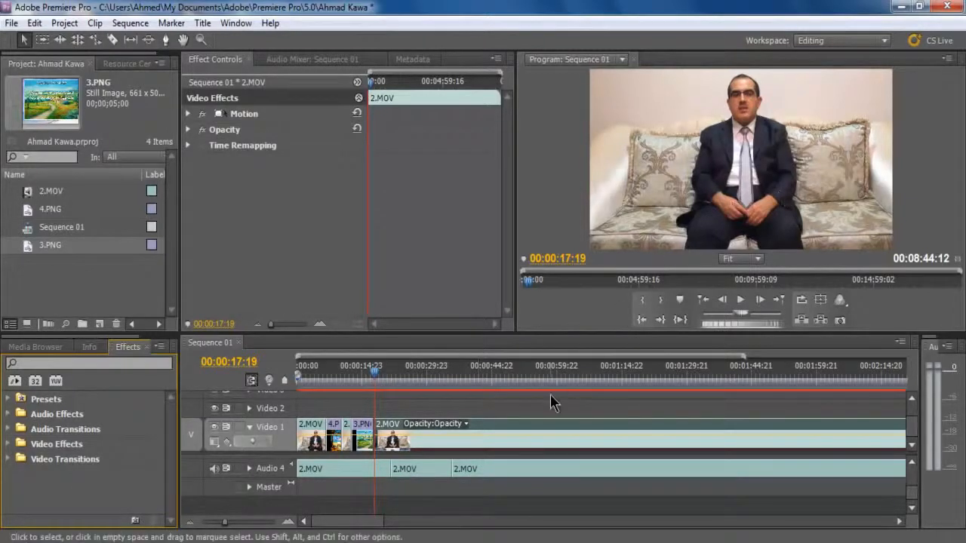
drag(374, 379, 372, 433)
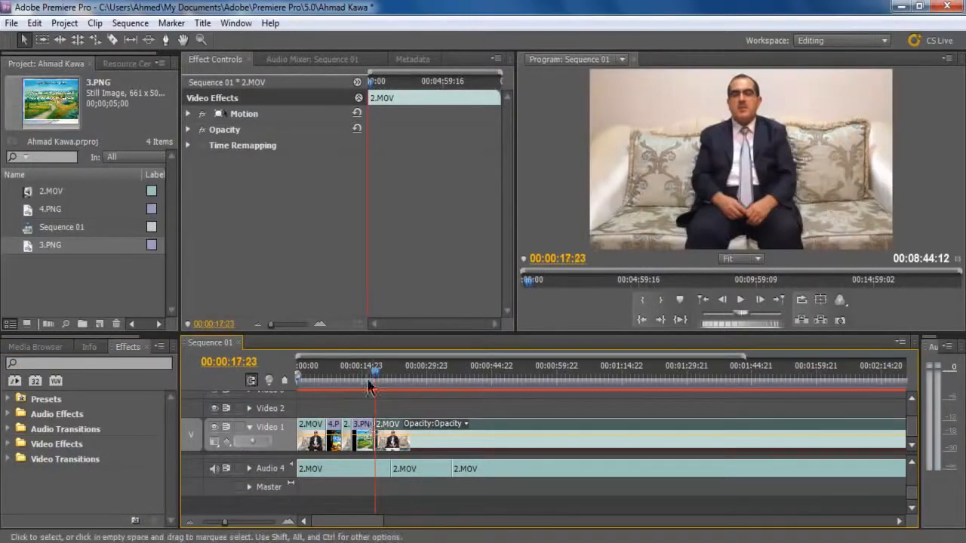
drag(377, 374, 381, 393)
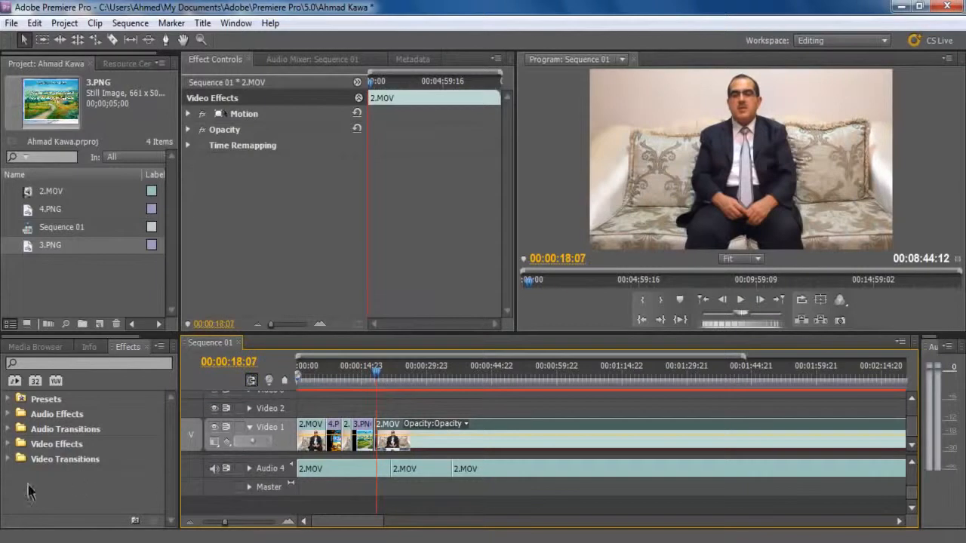
click(9, 459)
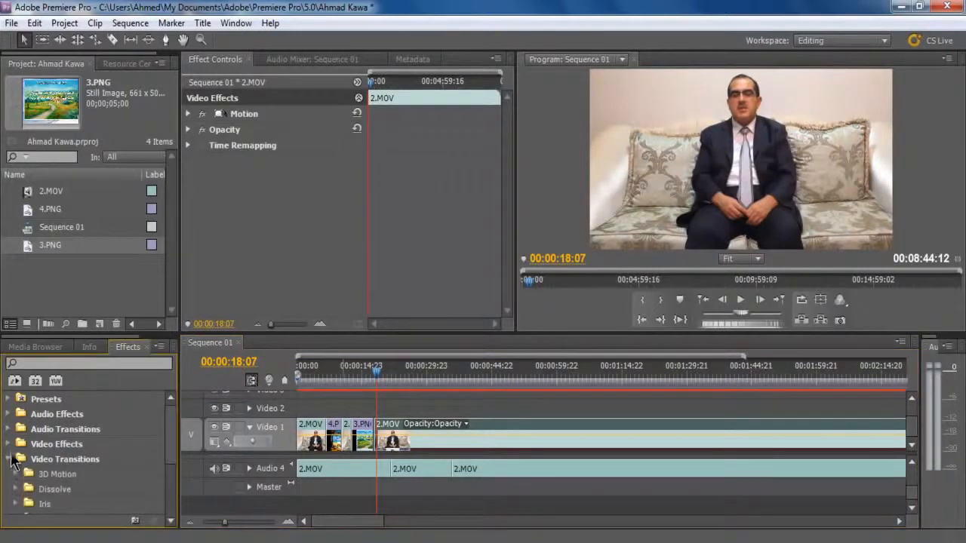
click(9, 459)
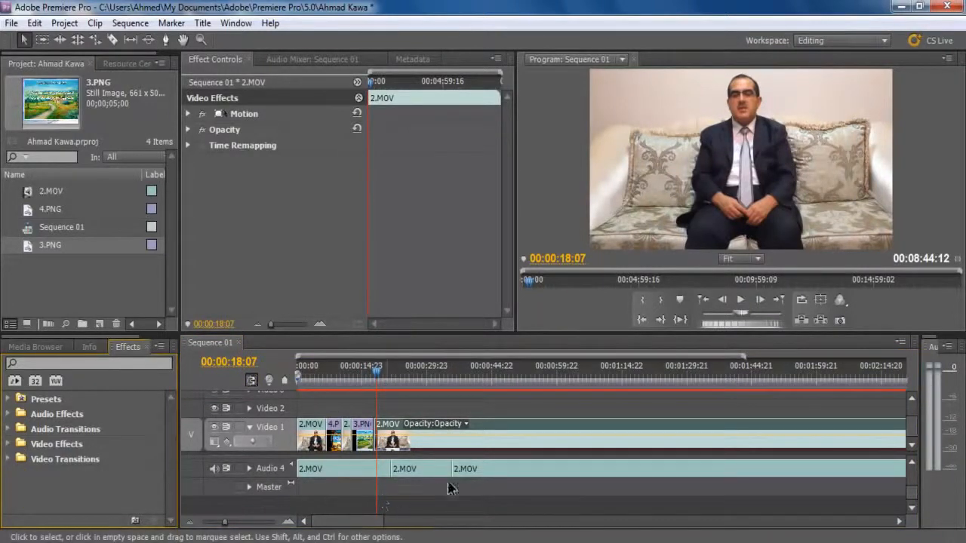
click(431, 466)
drag(381, 378, 373, 379)
click(391, 404)
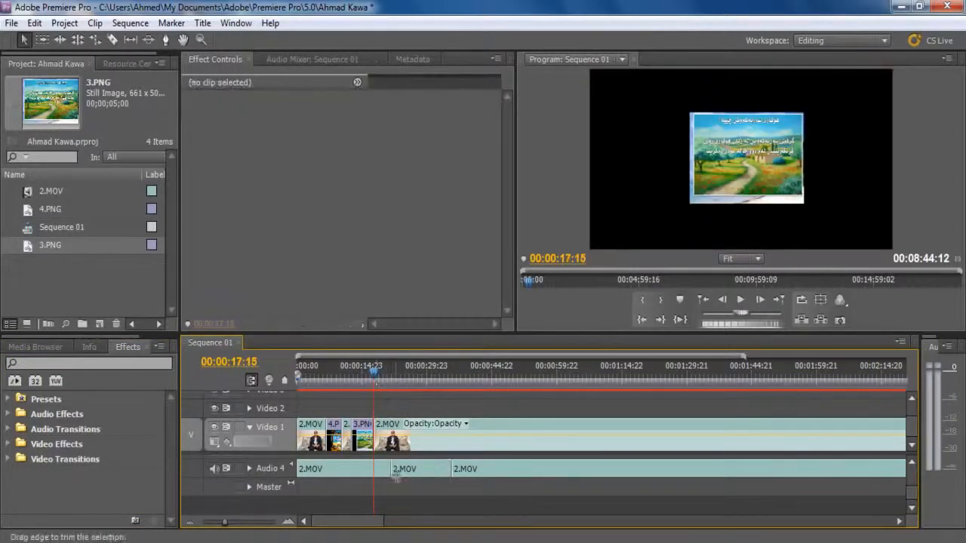
click(396, 474)
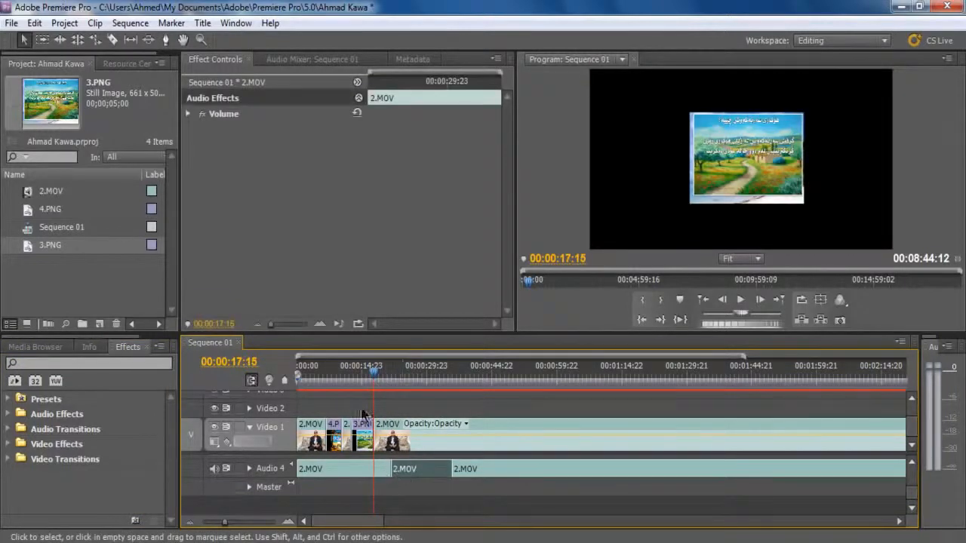
drag(374, 378, 376, 380)
click(392, 412)
click(403, 436)
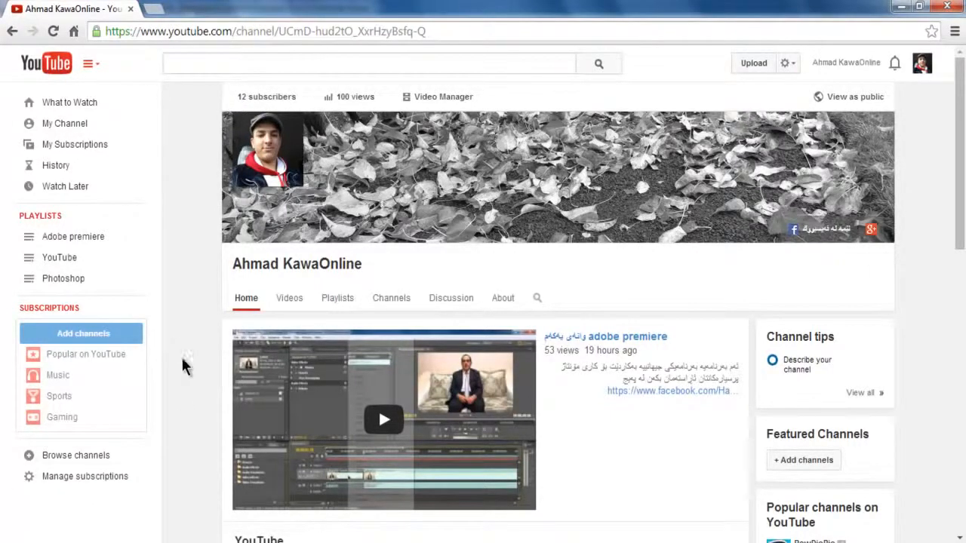
Switch to the YouTube channel page in Chrome and review its YouTube, Photoshop and Adobe premiere video sections and the subscriber count.
scroll(200, 347, down, 5)
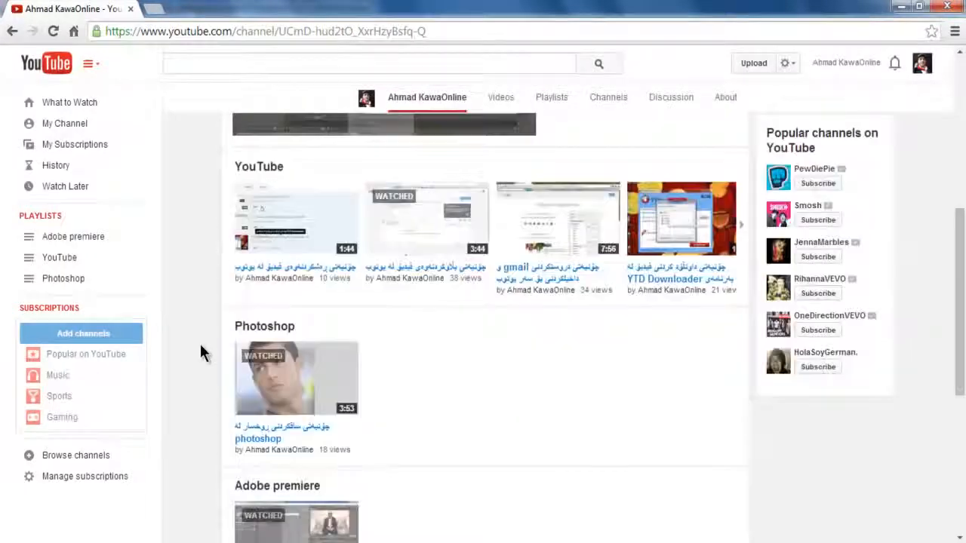
scroll(201, 351, down, 1)
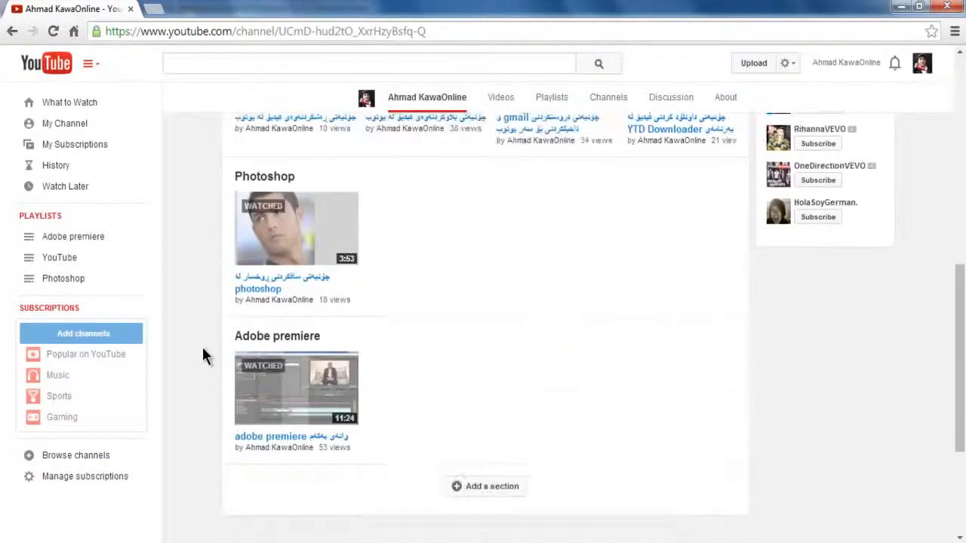
scroll(321, 301, up, 4)
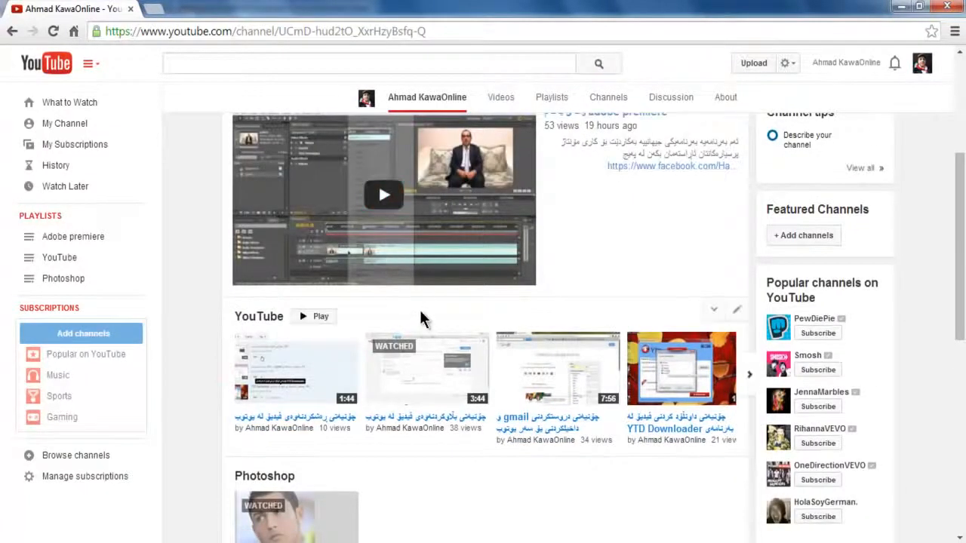
scroll(419, 309, down, 1)
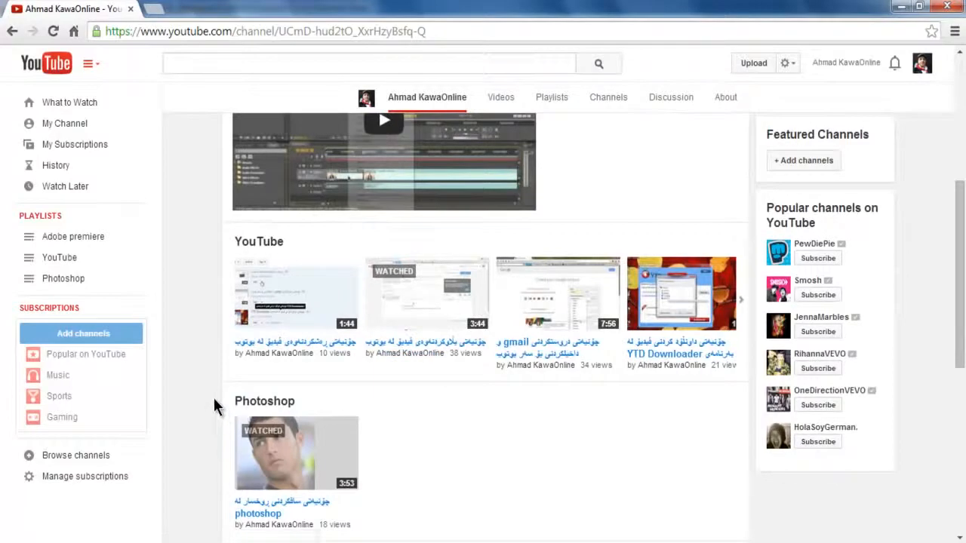
scroll(214, 407, down, 1)
scroll(214, 403, down, 1)
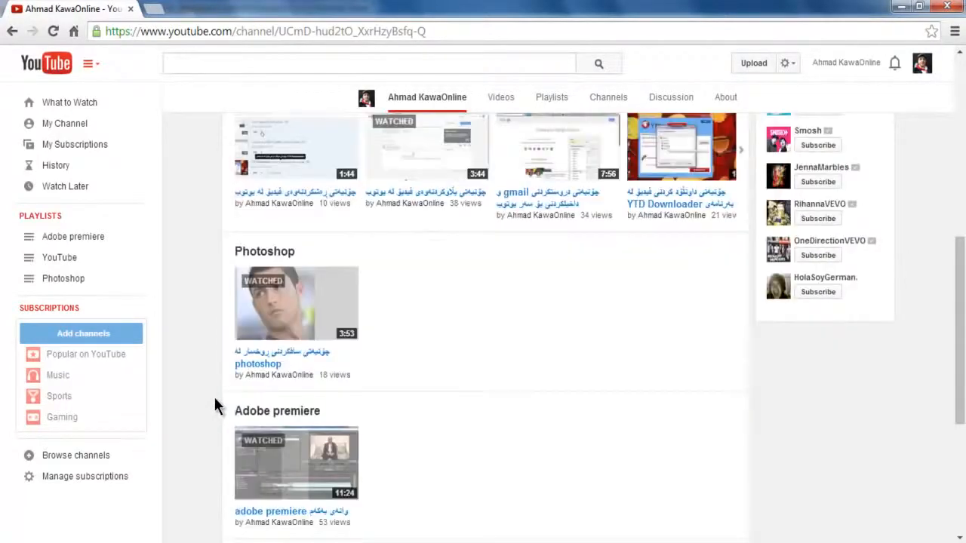
scroll(214, 400, up, 6)
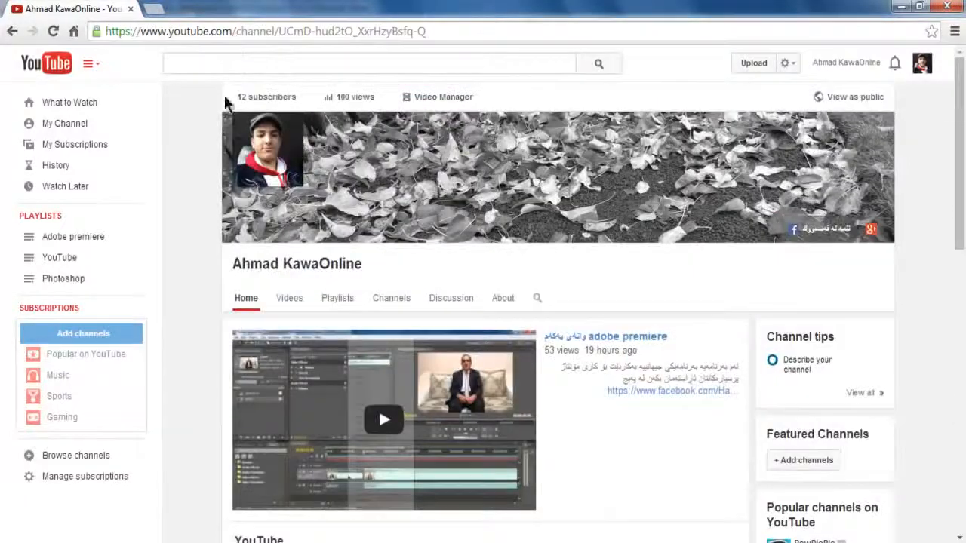
drag(229, 97, 313, 98)
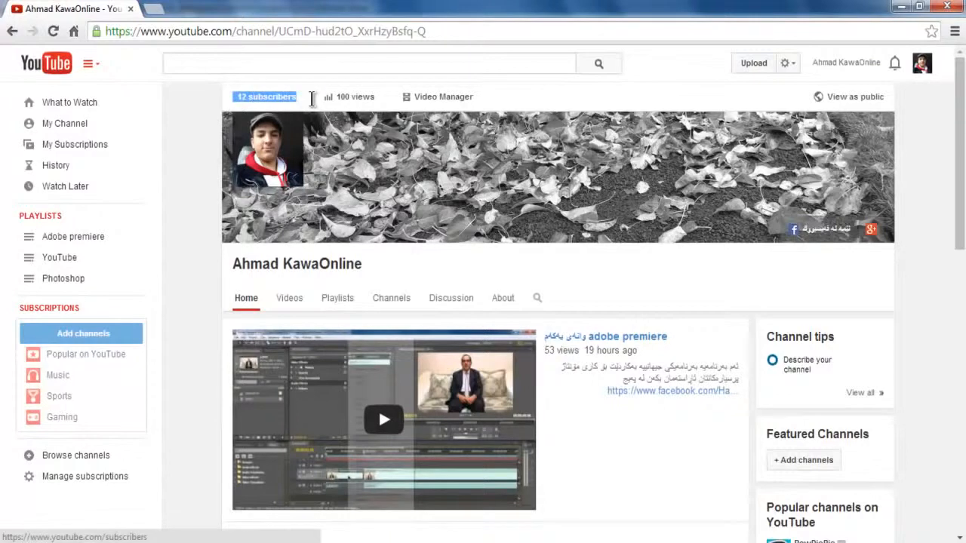
click(316, 100)
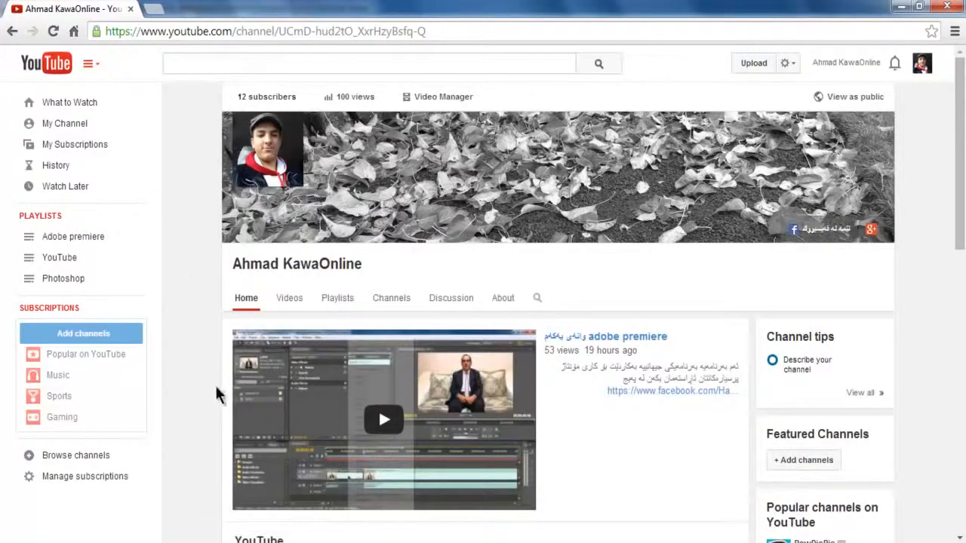
mouse_move(150, 542)
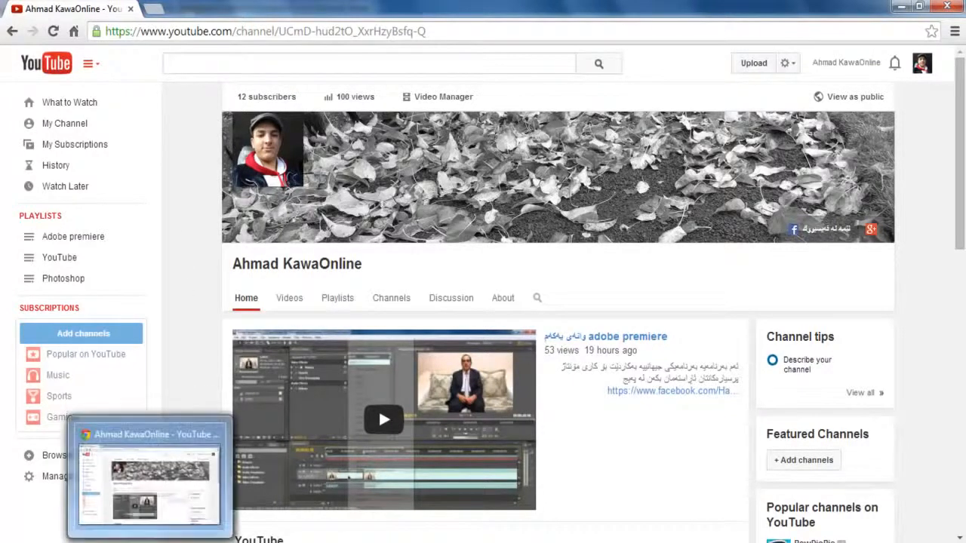